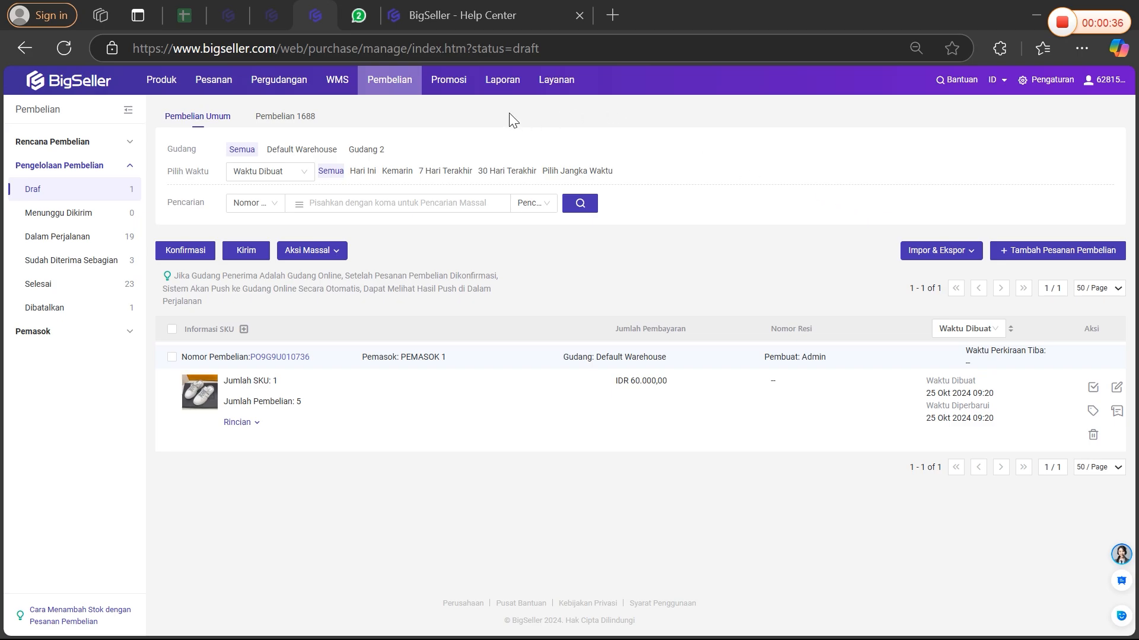
- Start a new purchase order with Default Warehouse as the destination warehouse
mouse_move(381, 92)
click(1062, 257)
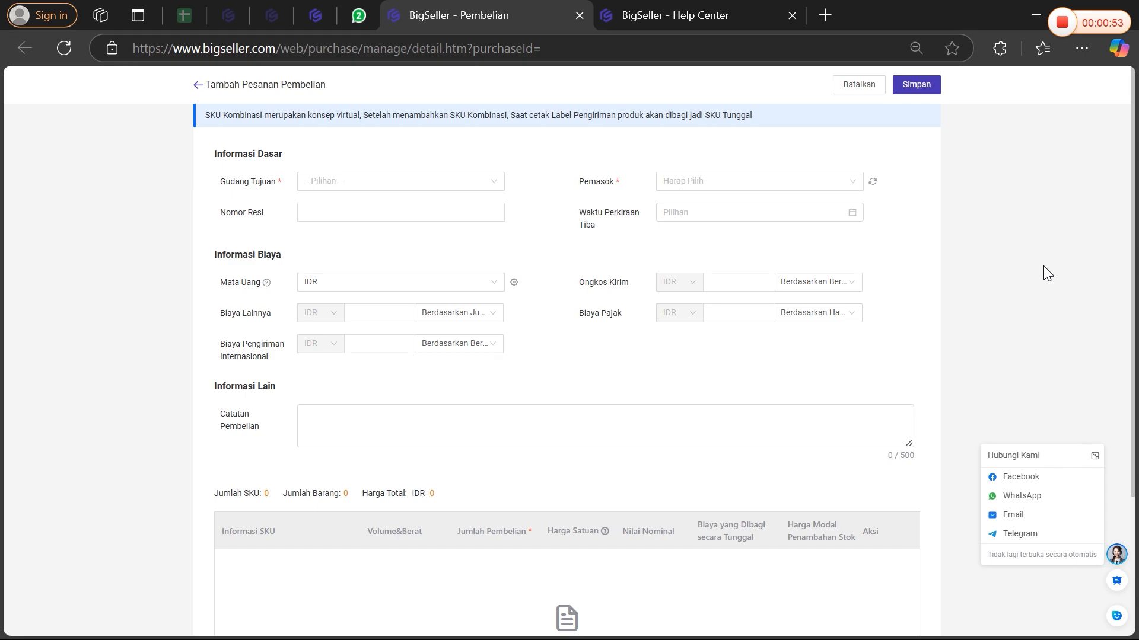
click(1094, 455)
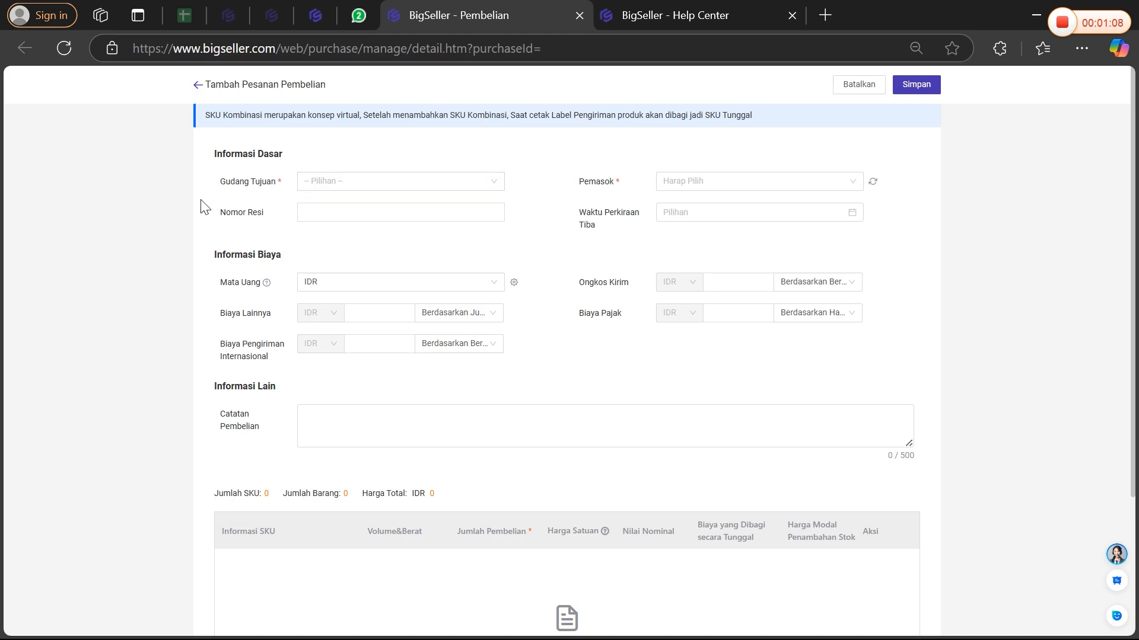
click(350, 185)
click(333, 207)
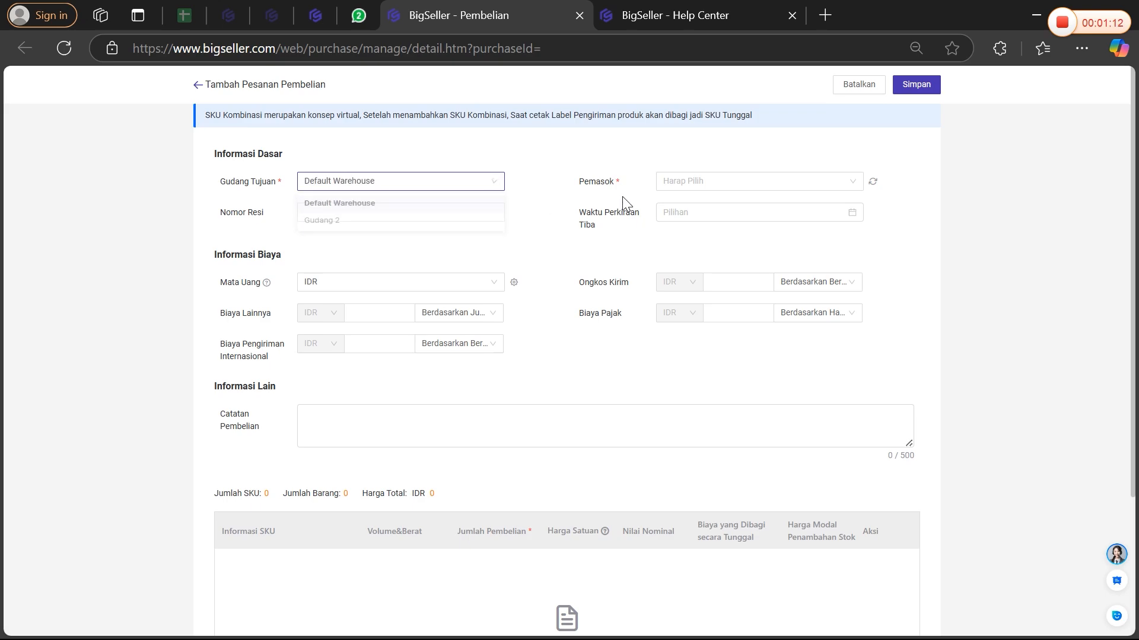
- Open the form for adding a new supplier from the order's supplier choices
click(710, 190)
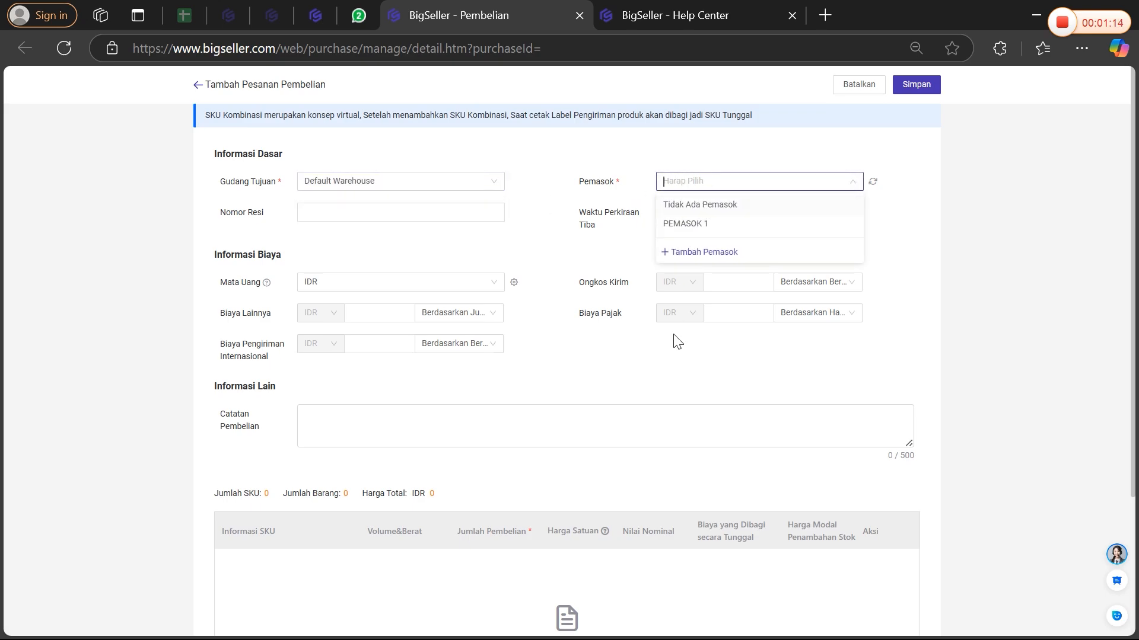
click(699, 252)
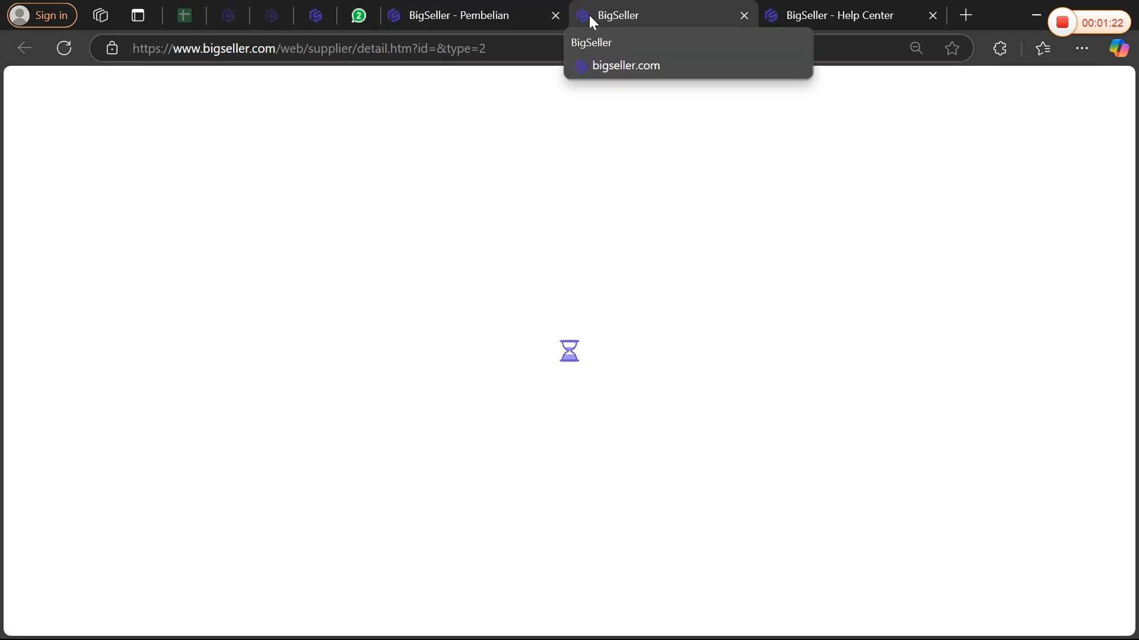
click(440, 13)
click(695, 182)
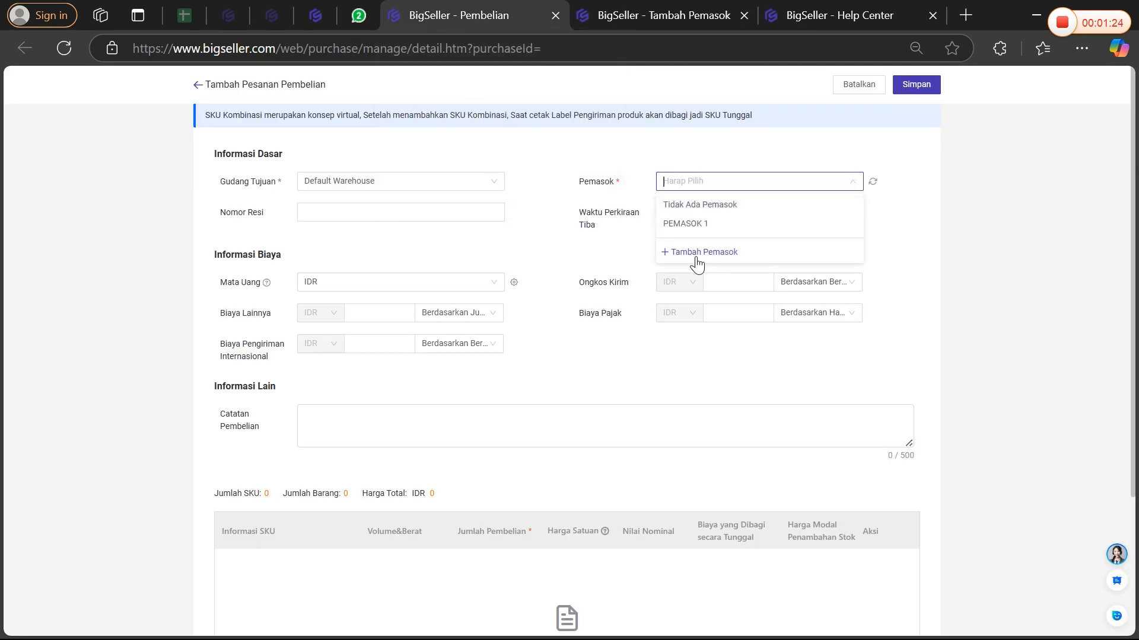
click(652, 14)
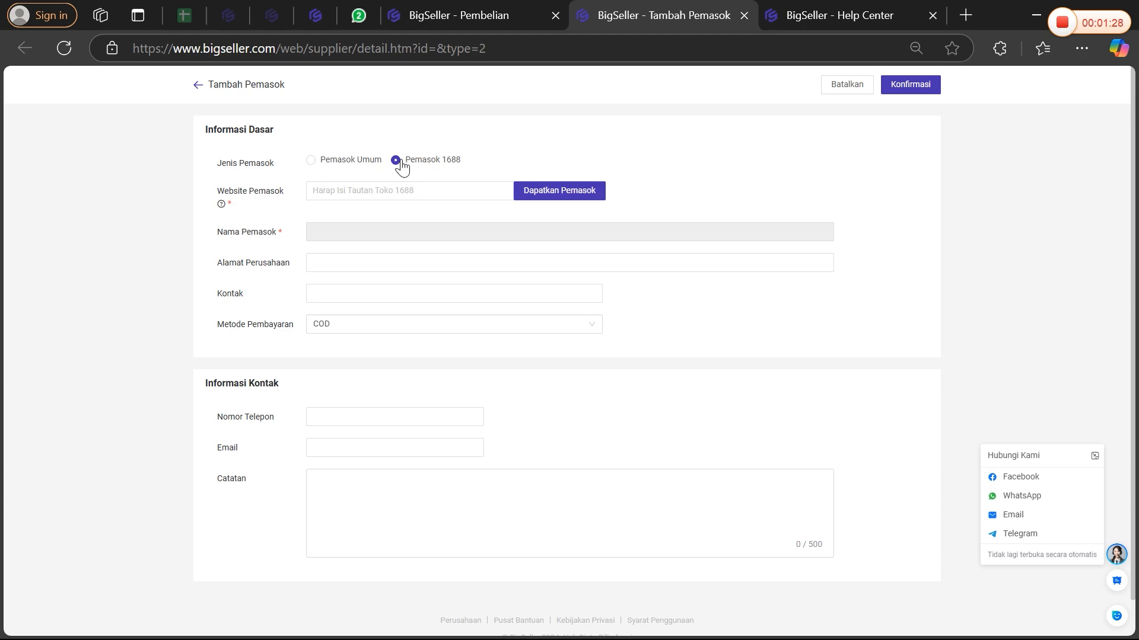
- Set the new supplier's type to Pemasok Umum and go through the remaining supplier fields
click(319, 169)
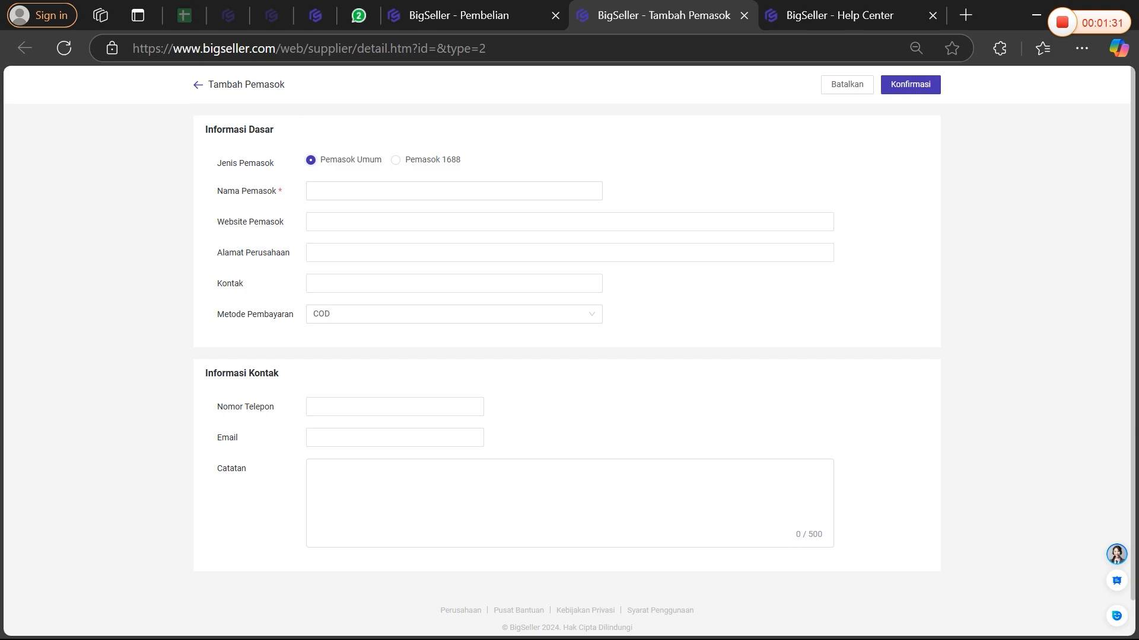
key(Tab)
key(Tab)
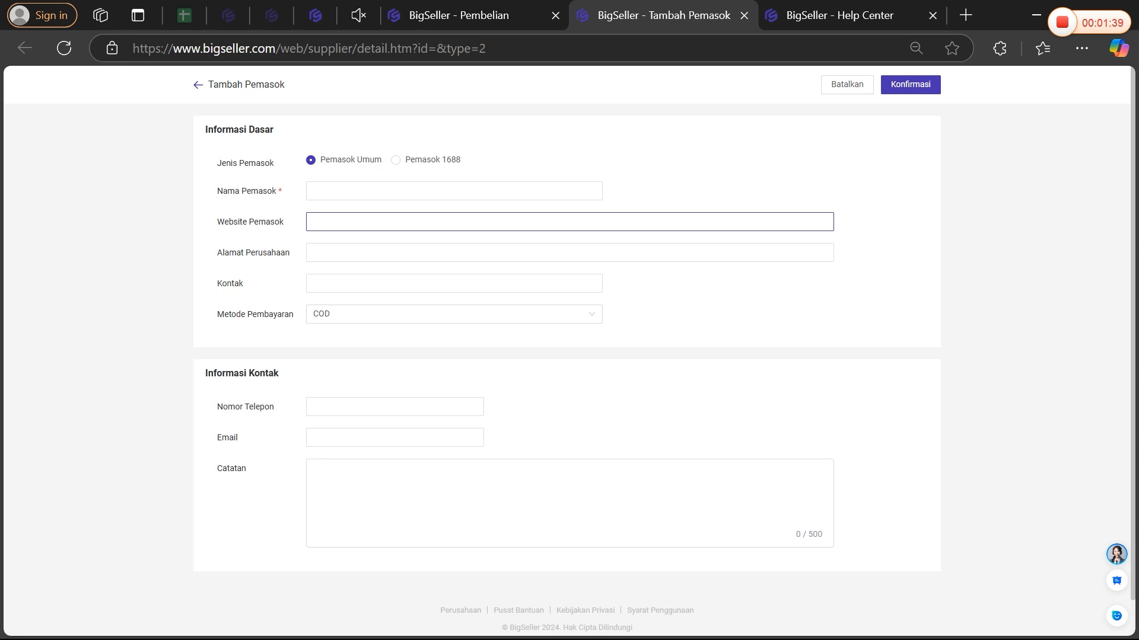
click(362, 547)
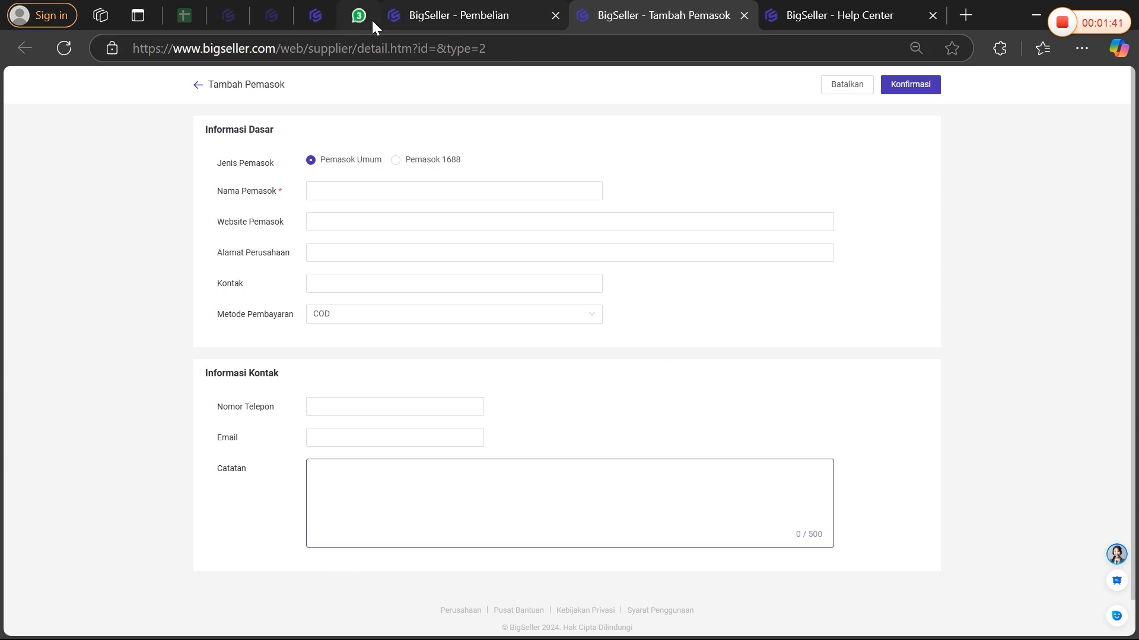
- Discard the unsaved purchase order and the unsaved new supplier form
click(394, 19)
click(200, 84)
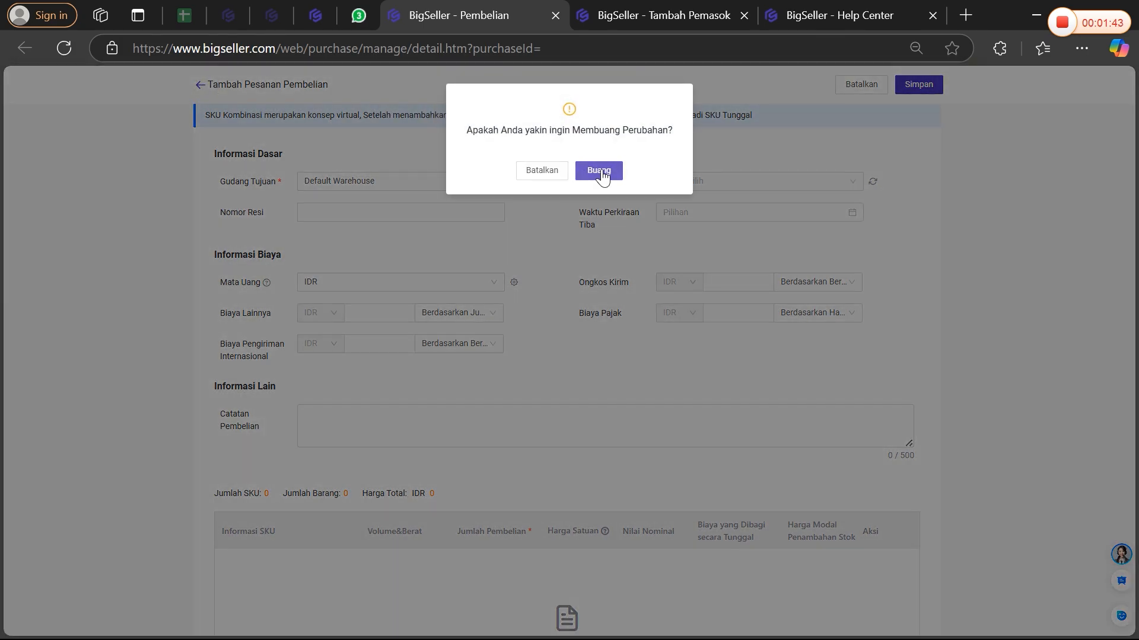
click(599, 170)
click(200, 86)
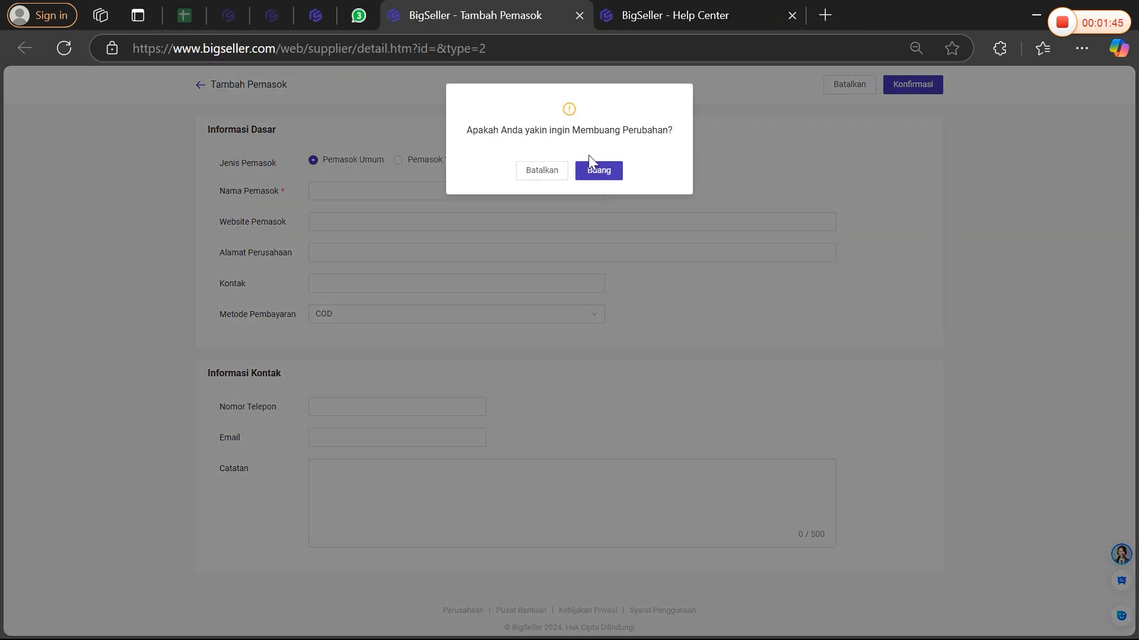
click(596, 169)
- Return to the purchase management page and open the supplier list, Daftar Pemasok
click(315, 15)
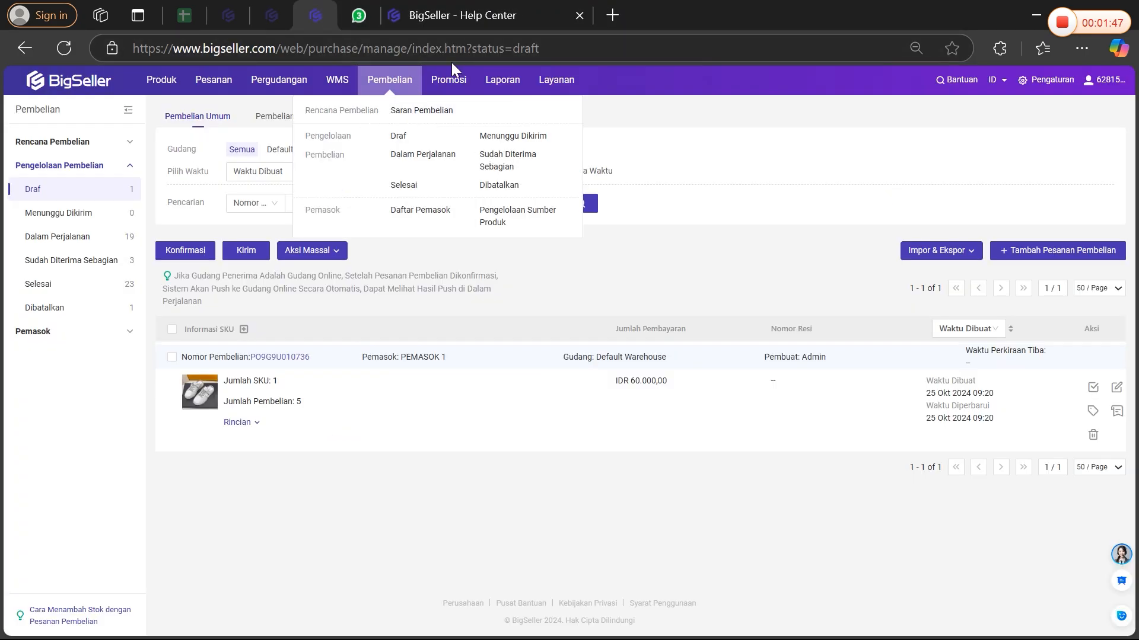
mouse_move(407, 88)
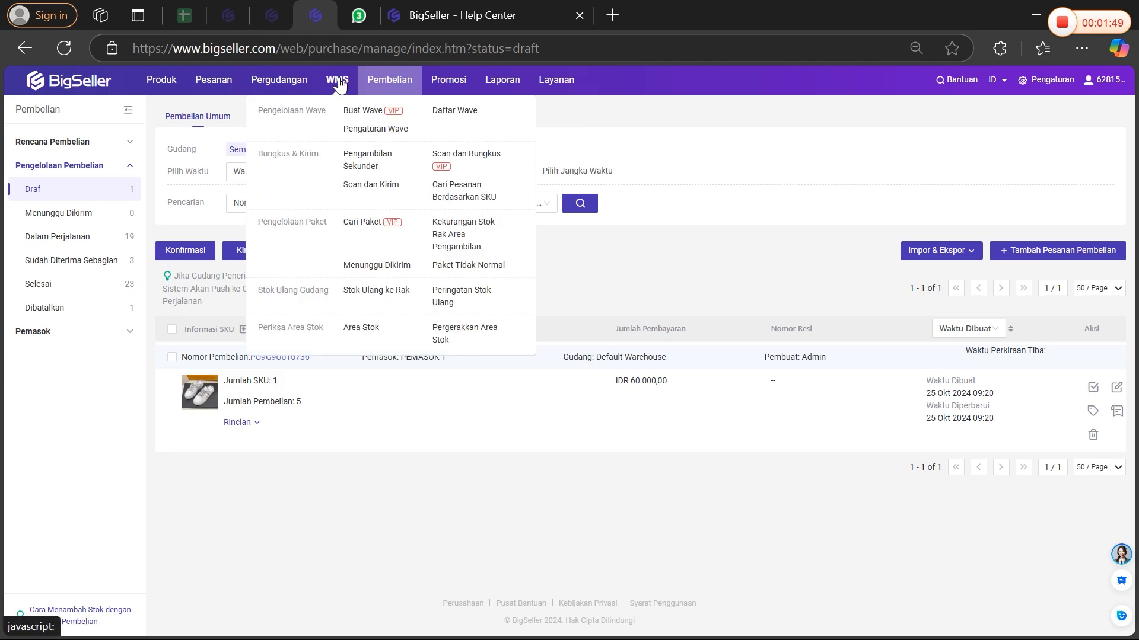
mouse_move(279, 86)
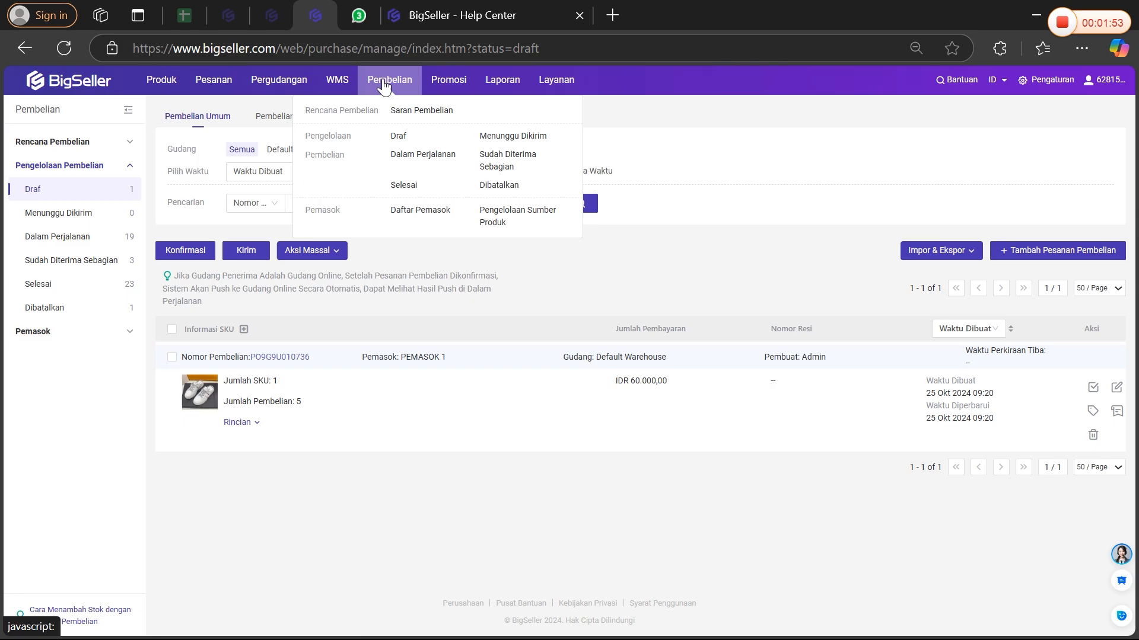
click(413, 215)
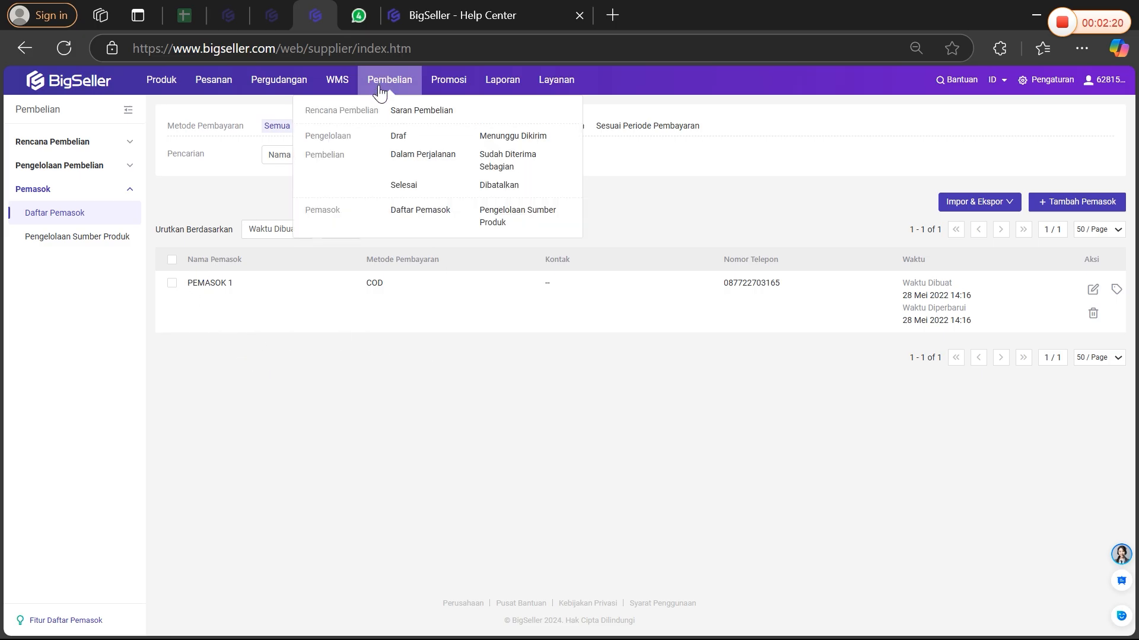
- Go back to the draft purchases and open a new purchase order form, hiding the contact pop-up
mouse_move(385, 83)
click(402, 140)
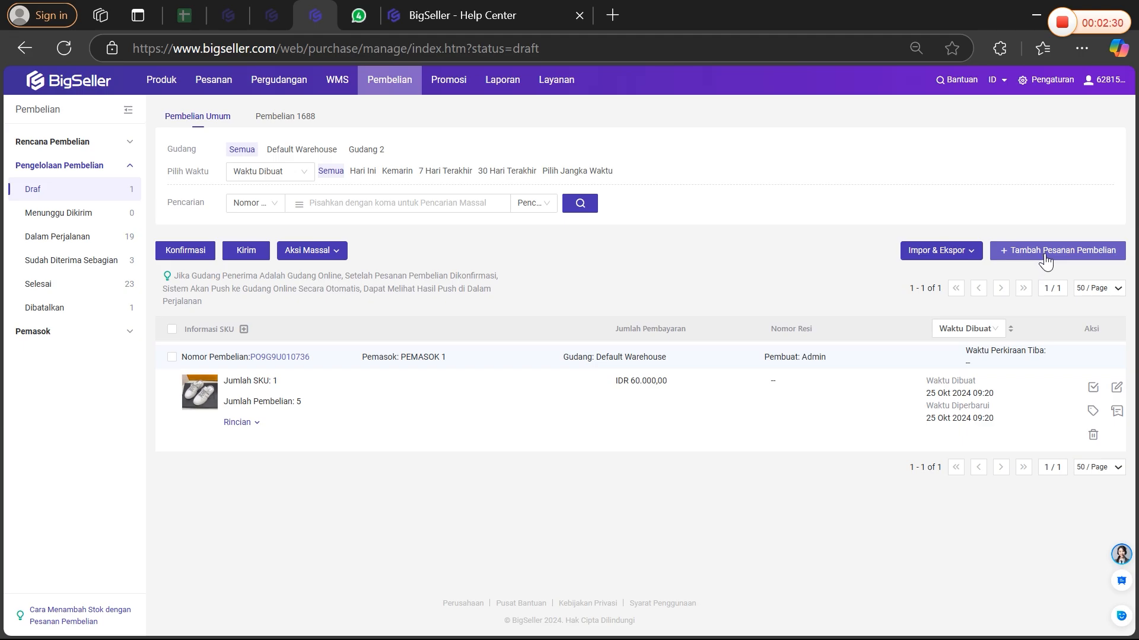
click(1046, 250)
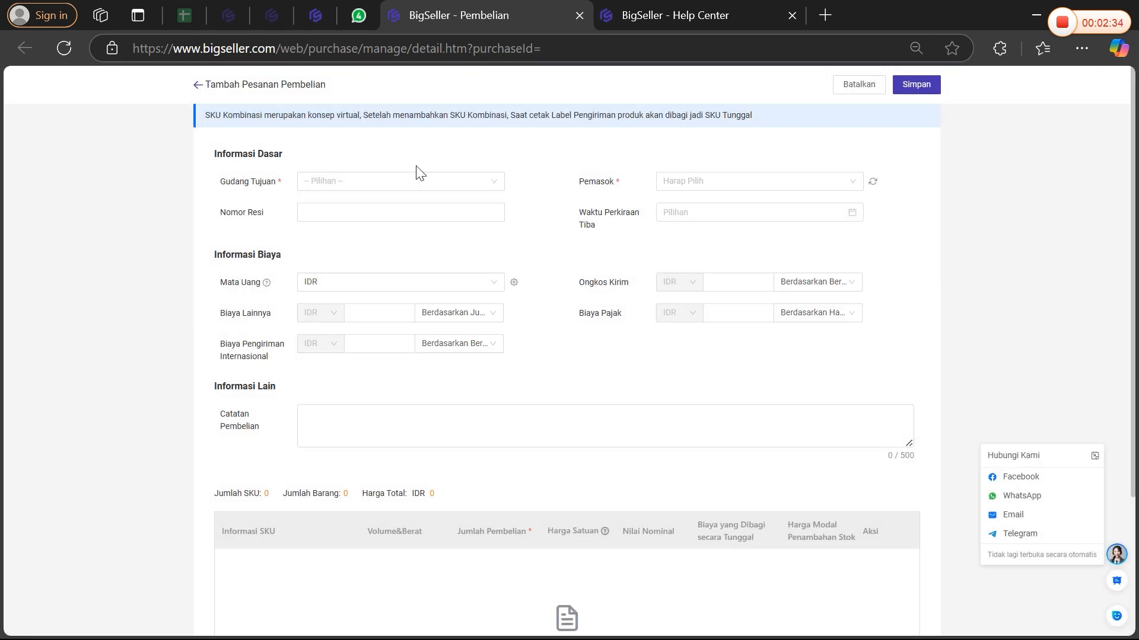
click(1095, 456)
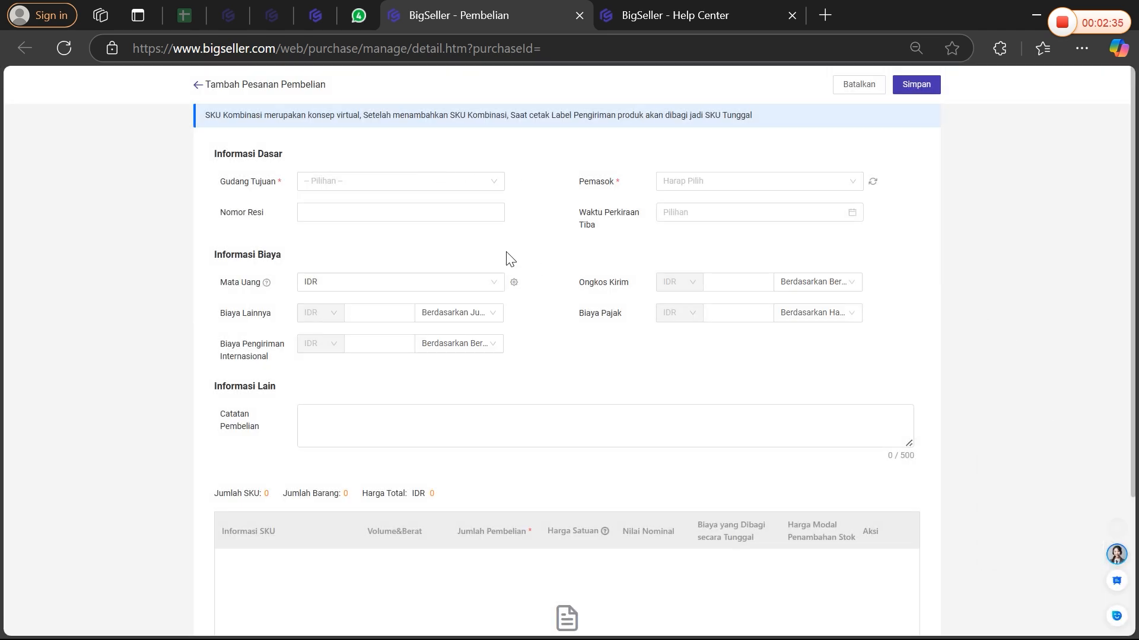
- Set the order's destination warehouse to Default Warehouse and its supplier to PEMASOK 1
click(449, 182)
click(426, 206)
click(738, 185)
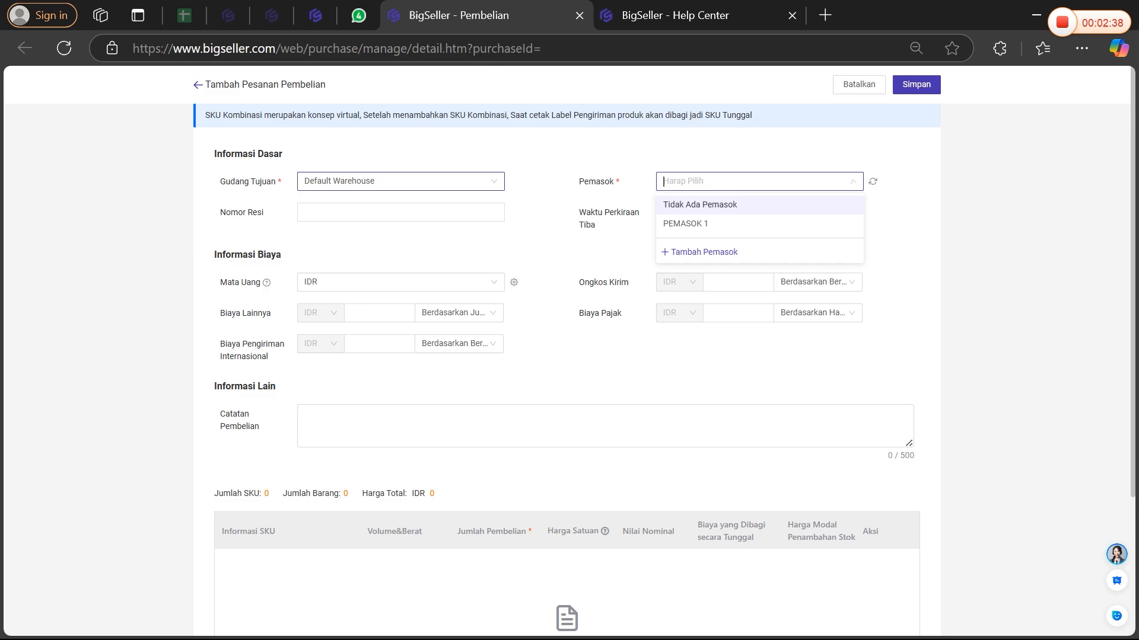
click(711, 225)
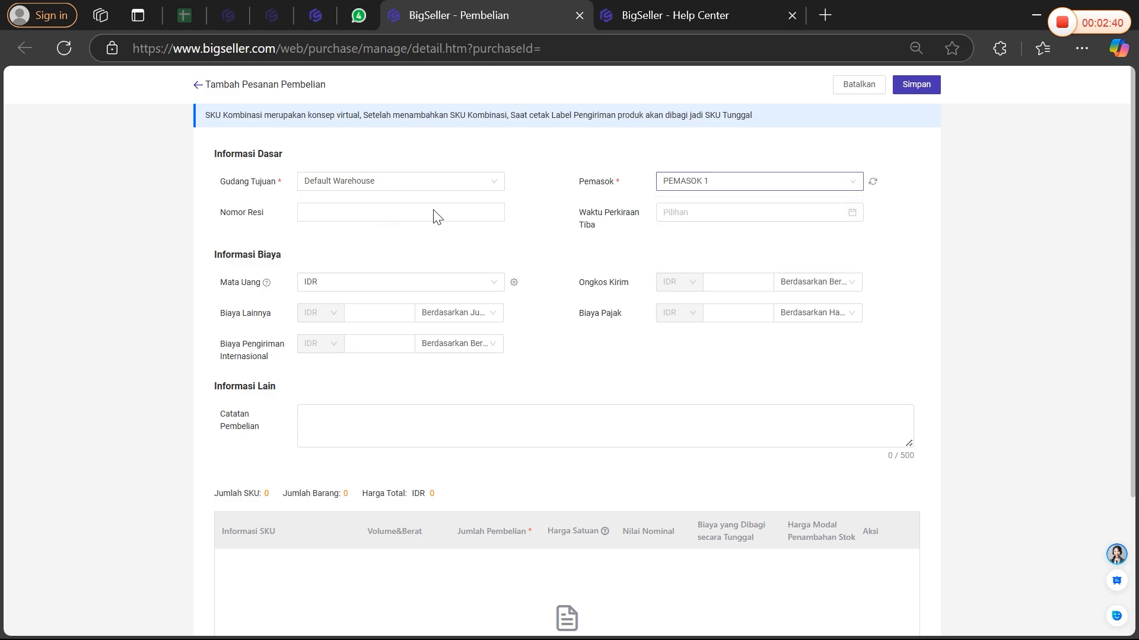
- Try adding three extra tracking number fields, remove them, and cancel the tracking number edit
click(422, 213)
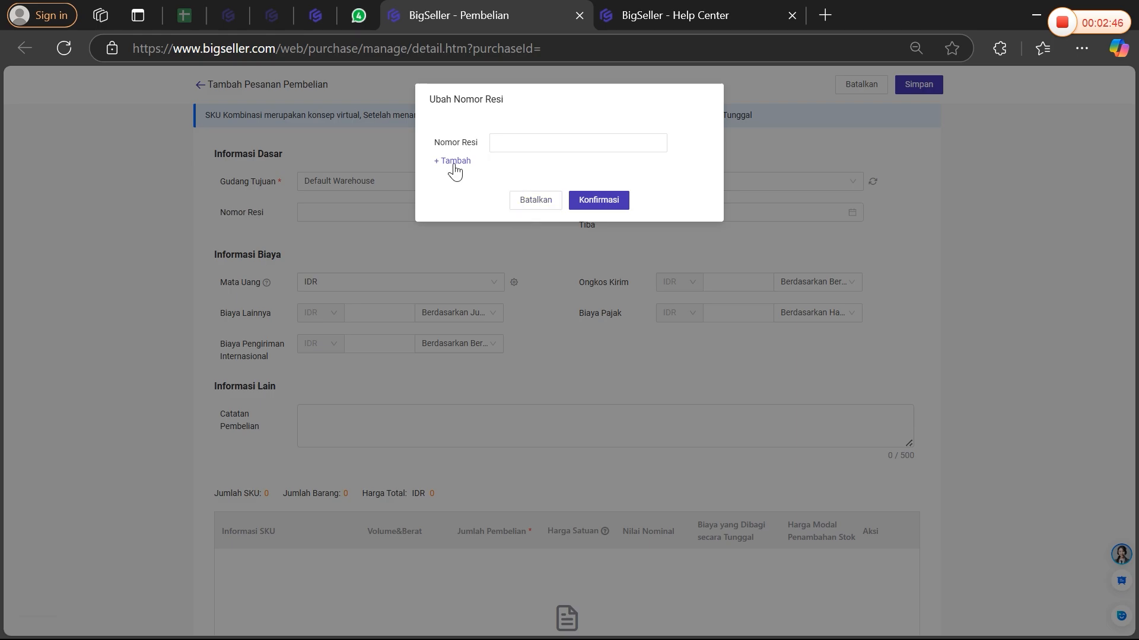
click(498, 143)
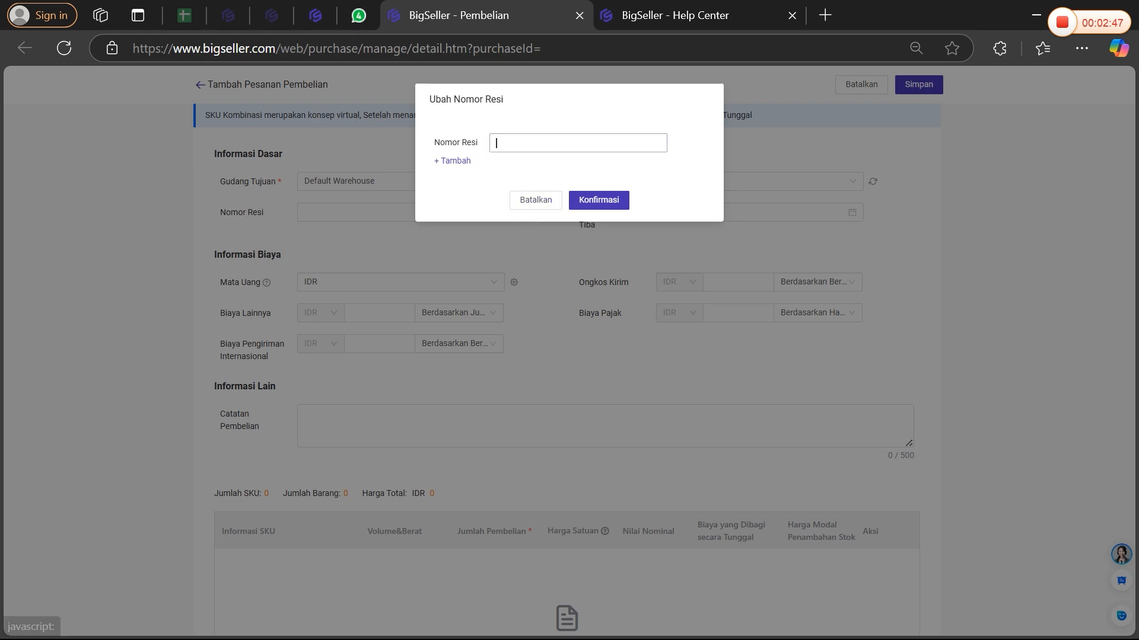
click(445, 161)
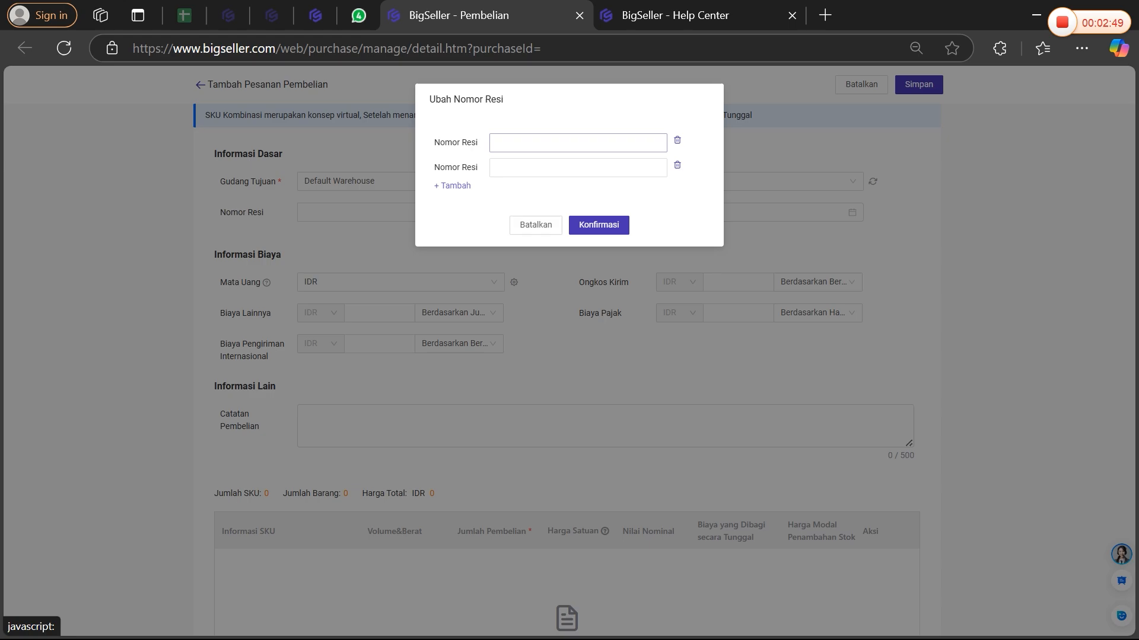
click(453, 187)
click(449, 215)
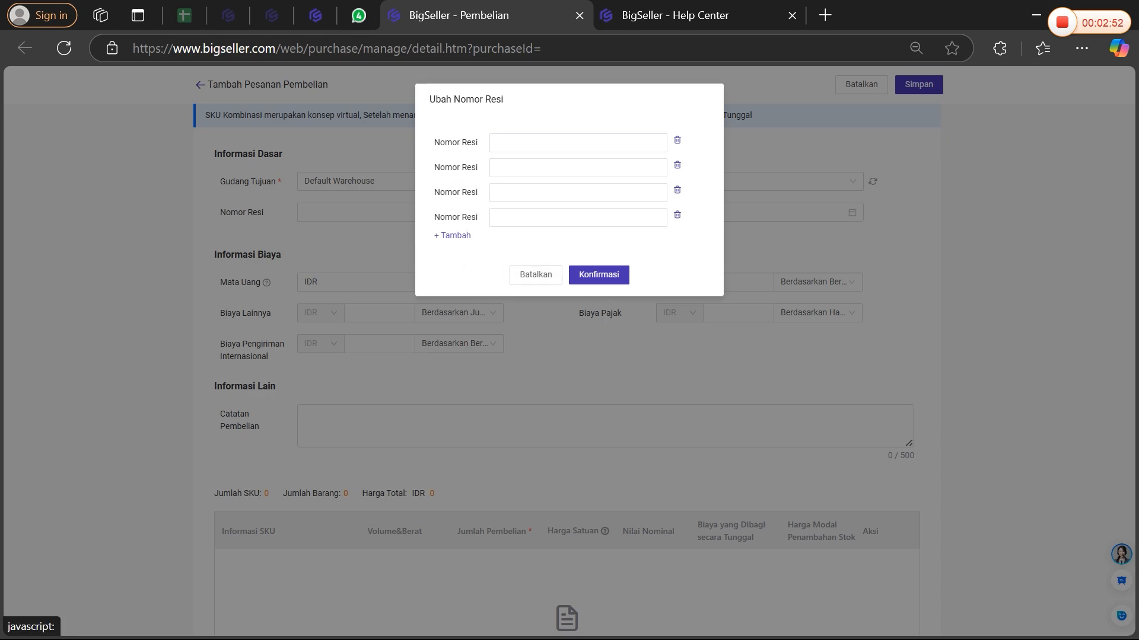
click(678, 215)
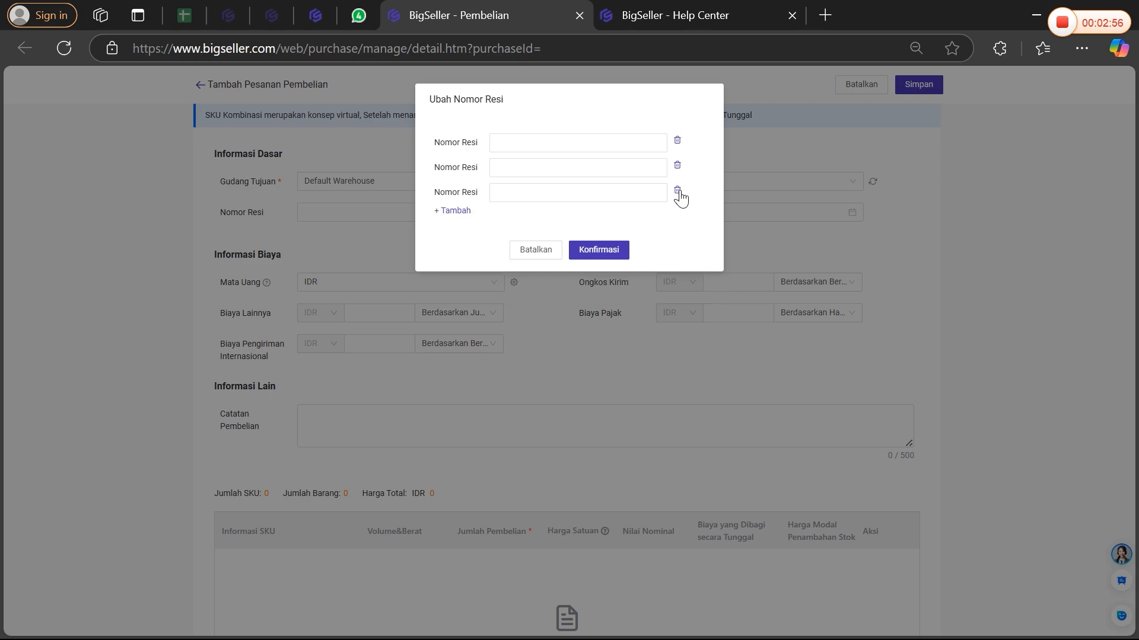
click(677, 190)
click(677, 165)
click(525, 211)
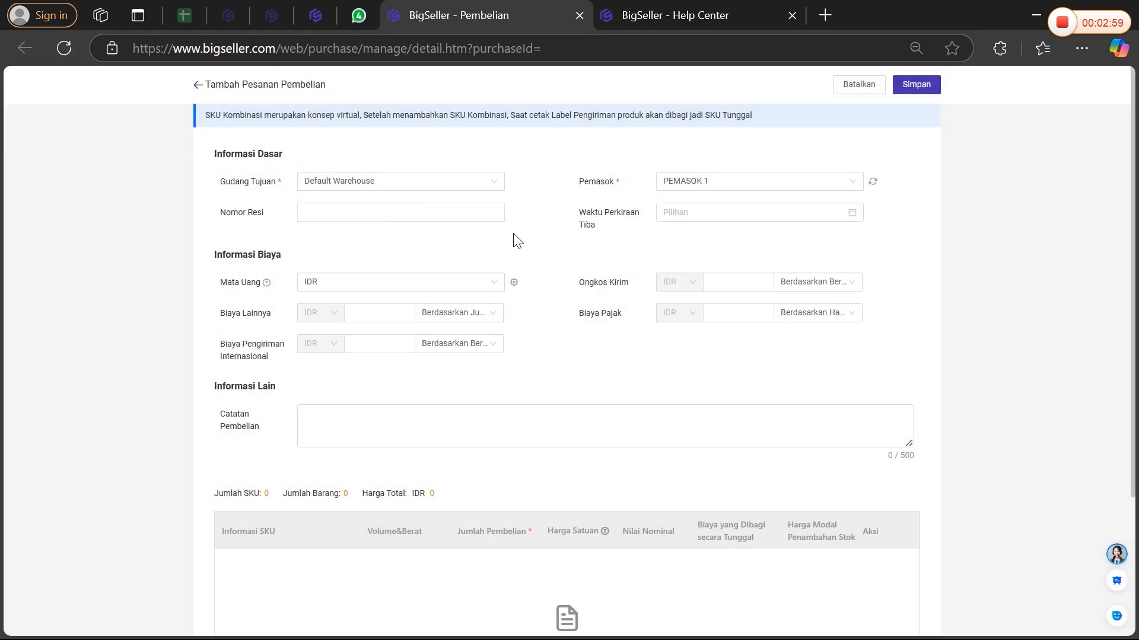
- Examine the estimated arrival calendar, the additional cost fields, and the split-cost and cost-price columns of the SKU table
click(689, 212)
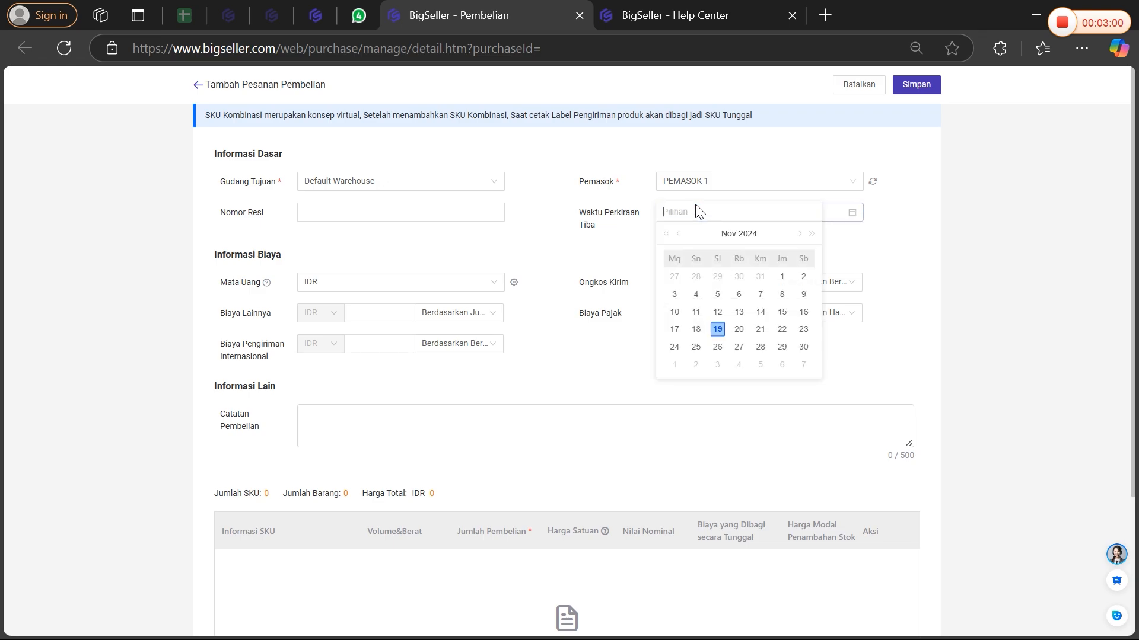
click(549, 241)
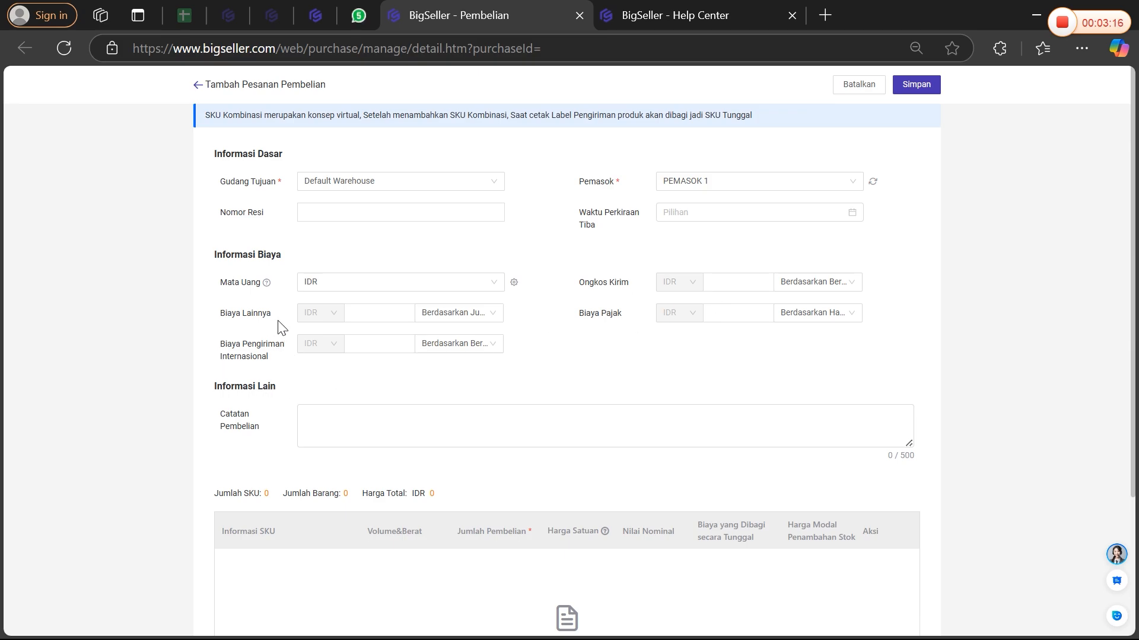
drag(220, 313, 279, 318)
drag(275, 358, 221, 313)
scroll(239, 350, down, 3)
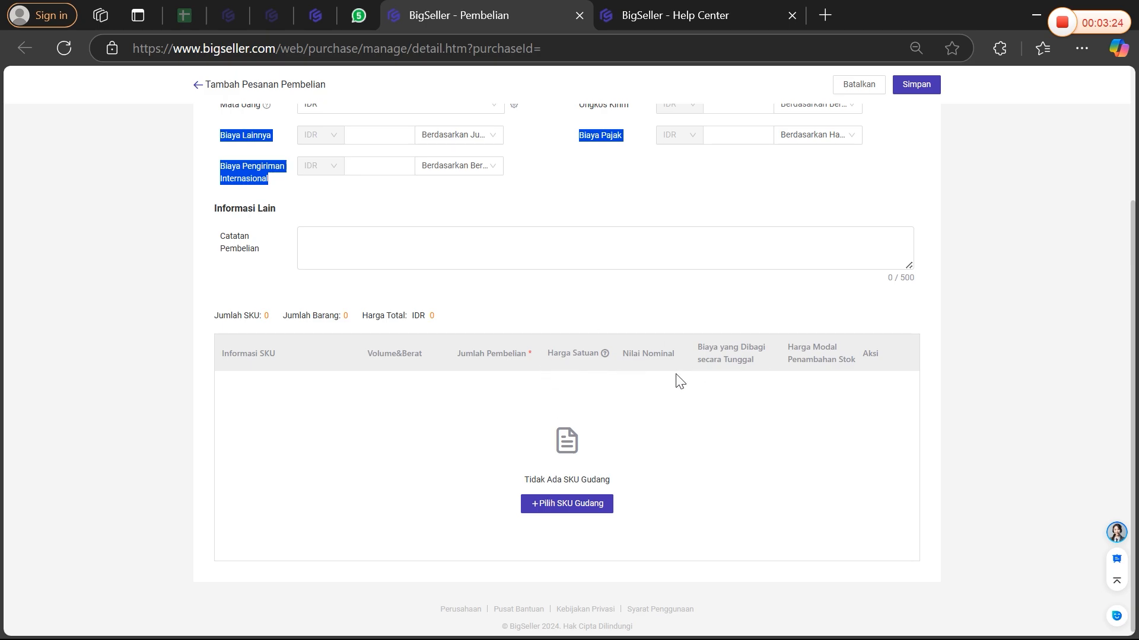
drag(698, 359, 844, 368)
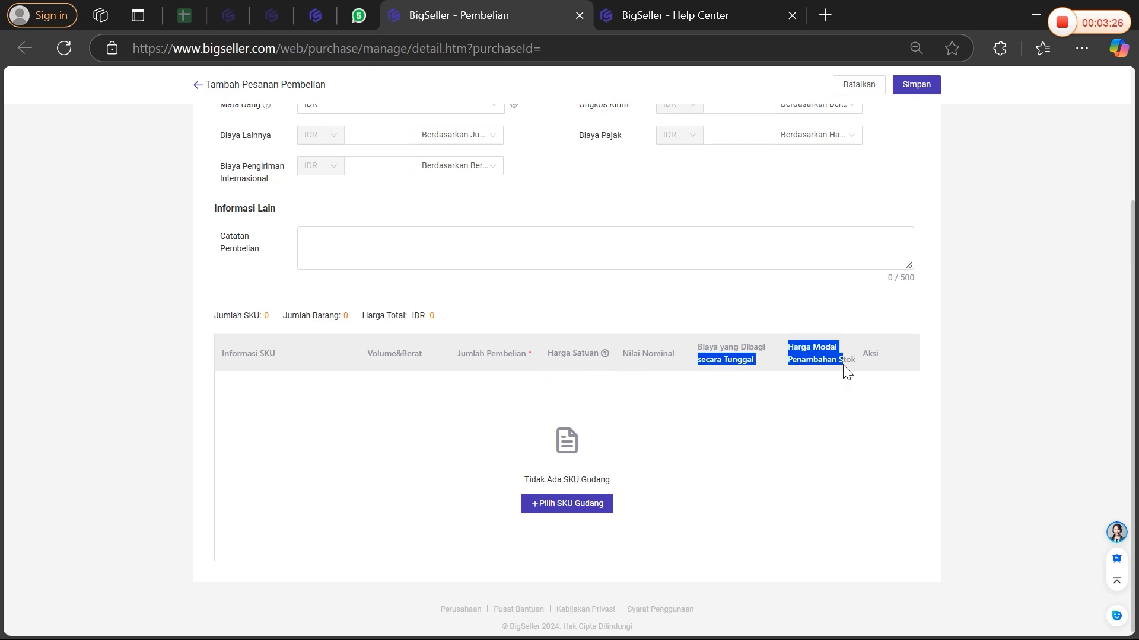
click(596, 299)
scroll(623, 315, up, 3)
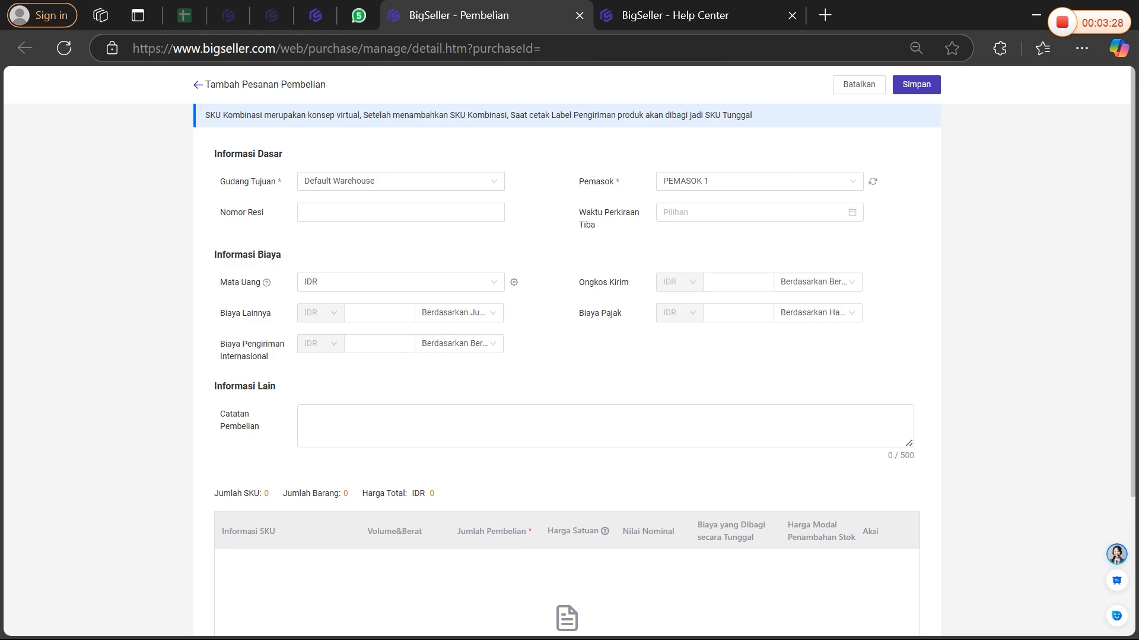
- Add the warehouse SKUs JTO (Jeans two tone) and ABCD1 (SILVISTOREBagus Umbrella) to the purchase order
scroll(599, 363, down, 3)
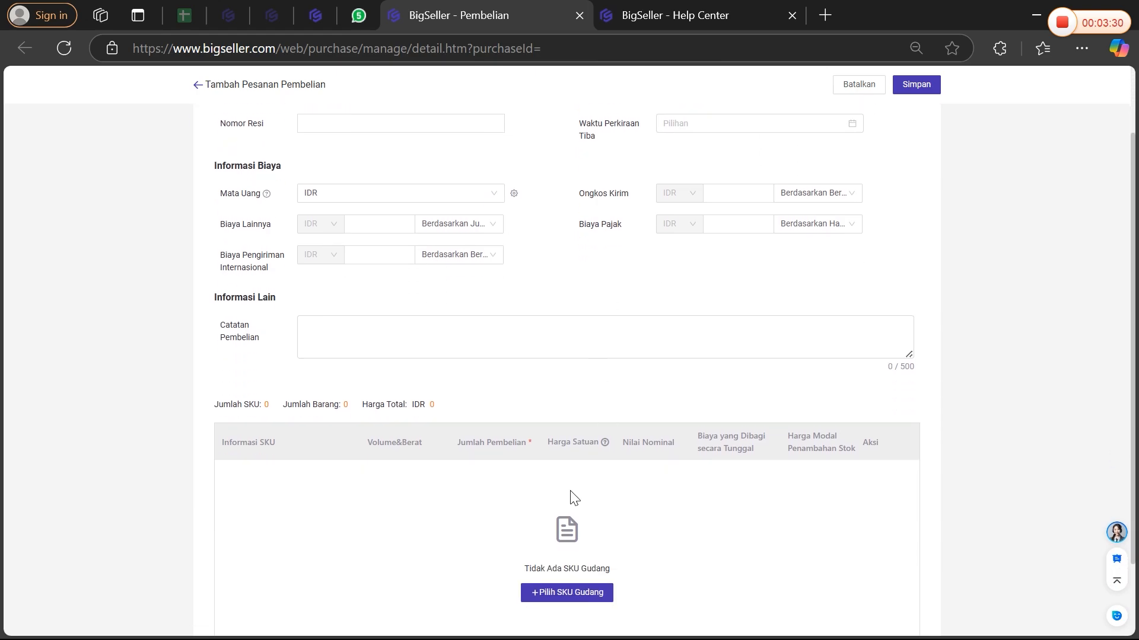
click(544, 504)
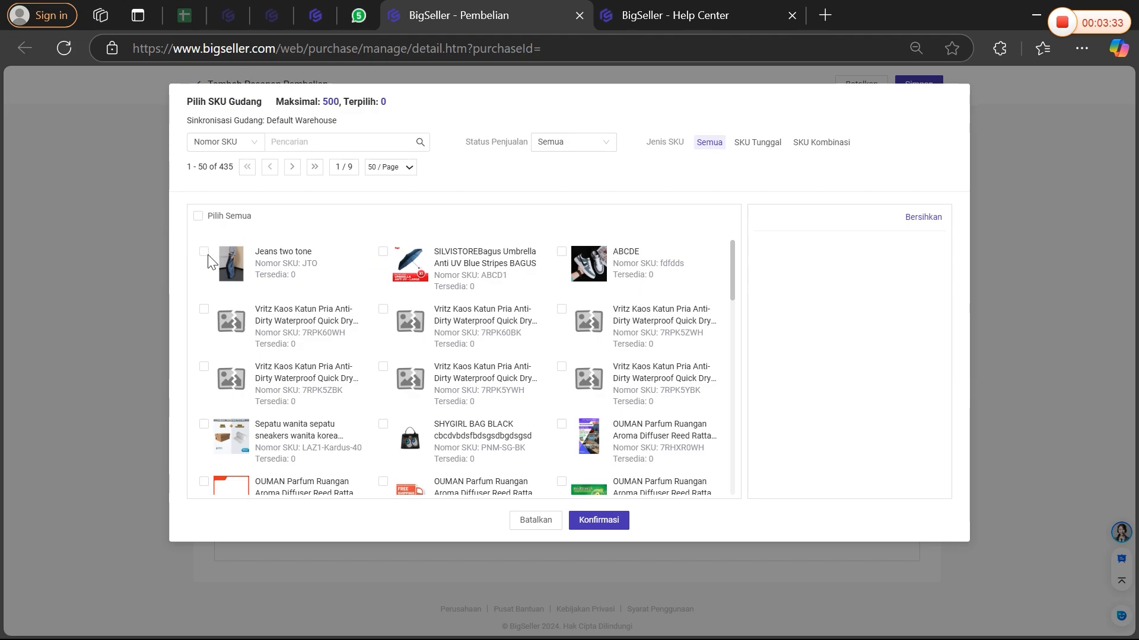
click(204, 252)
click(383, 253)
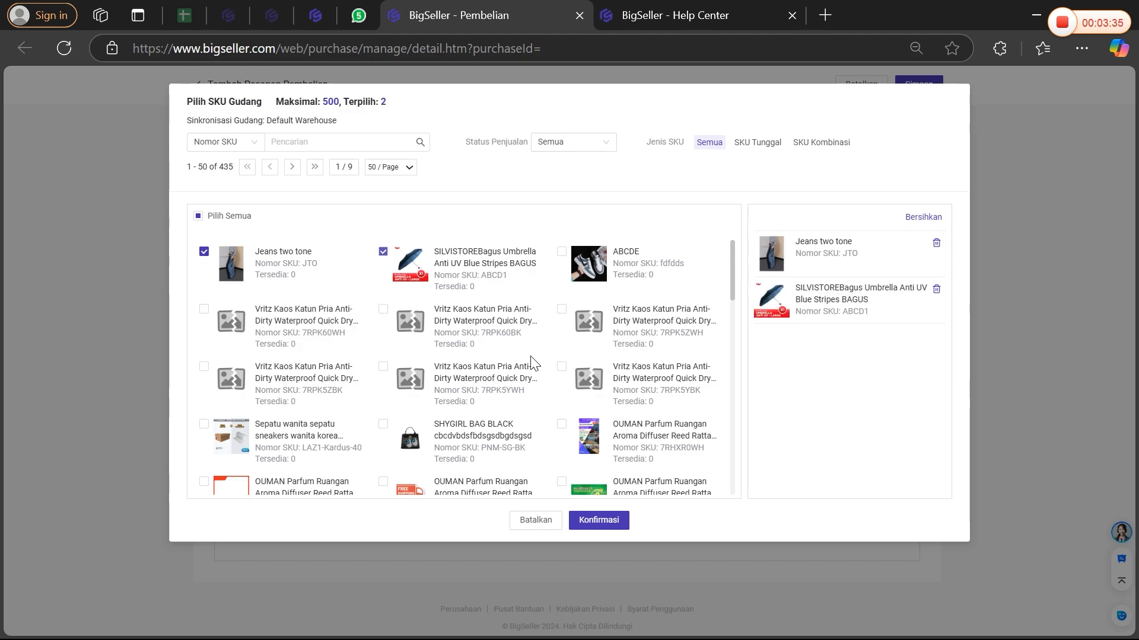
click(614, 520)
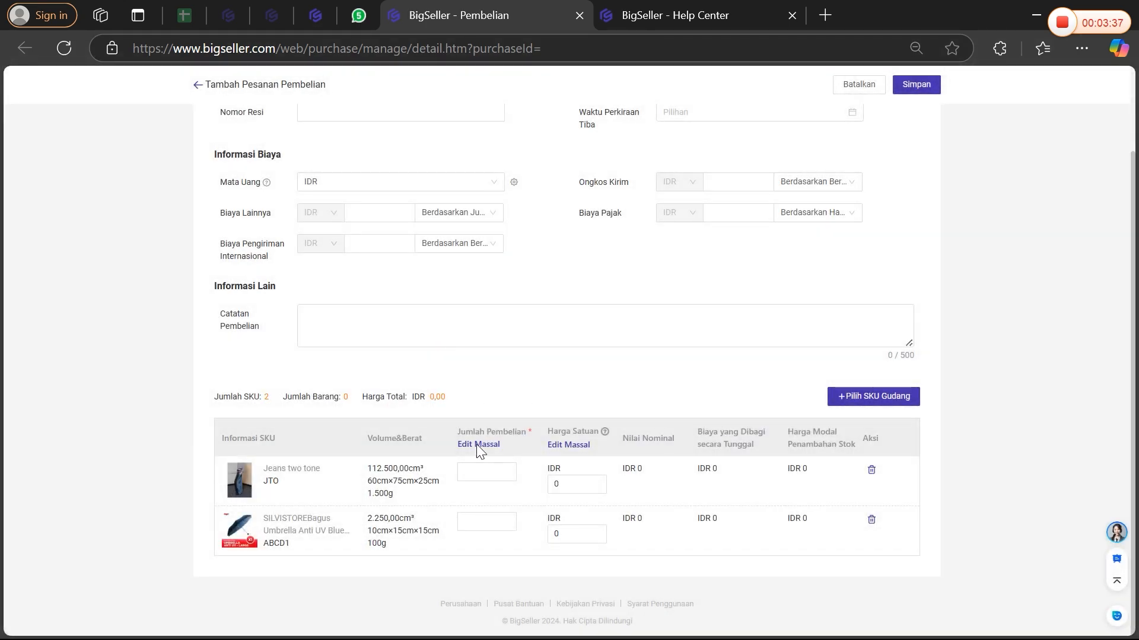
- Set the purchase quantity of both JTO and ABCD1 to 10 and save the purchase order
click(481, 472)
click(487, 521)
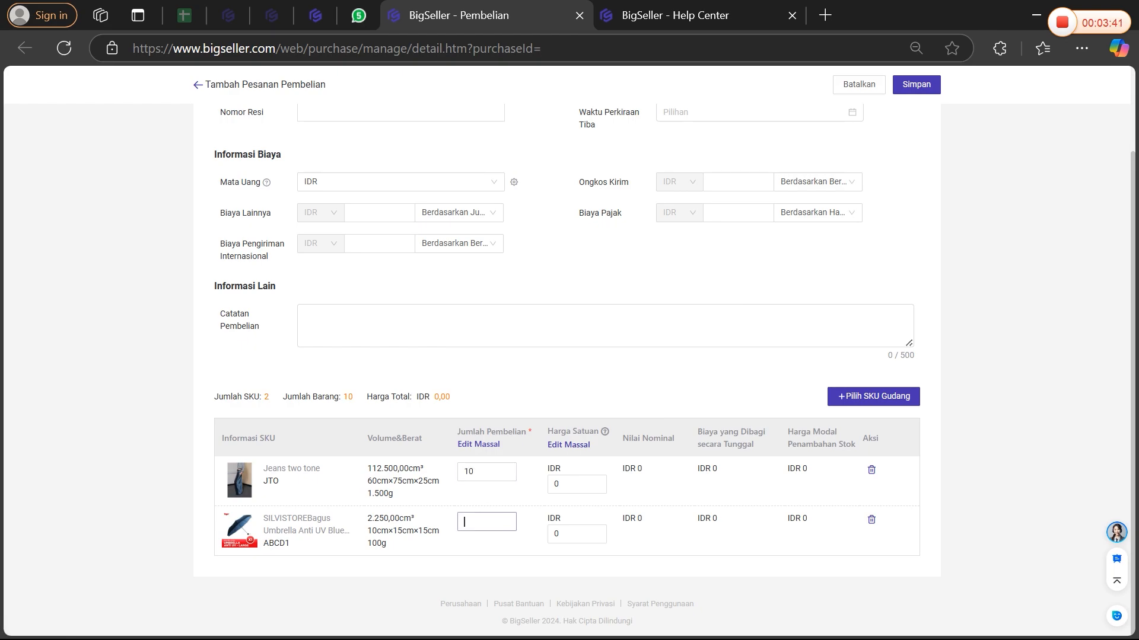
text(10)
scroll(855, 160, up, 2)
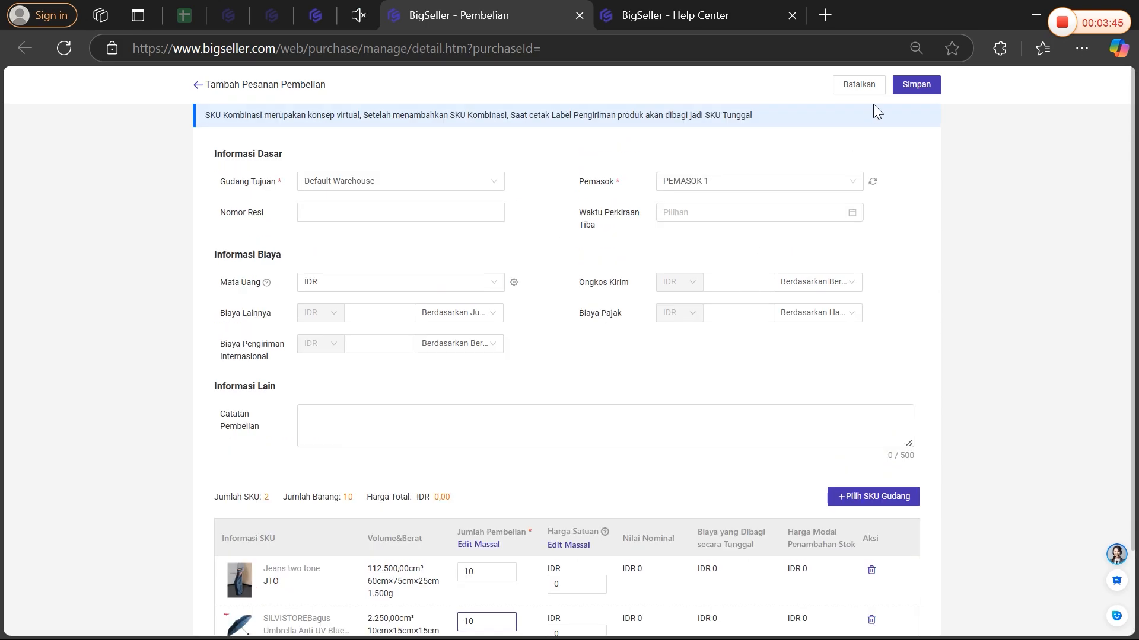
click(905, 84)
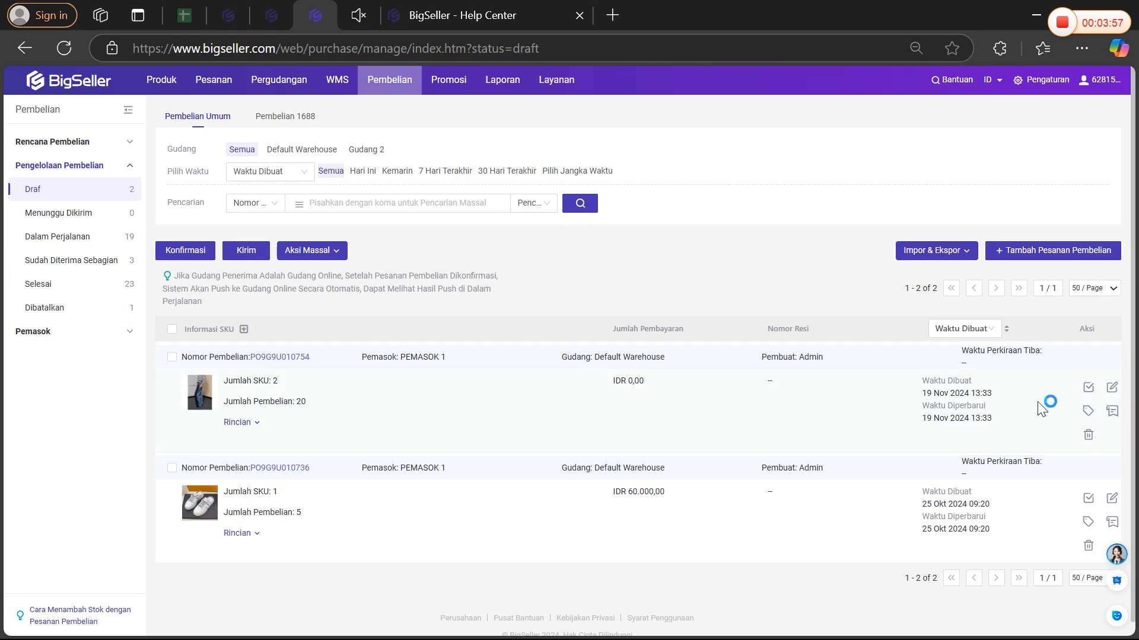
- Confirm the new JTO and ABCD1 draft order and ship it from the Menunggu Dikirim list, closing the result
mouse_move(1086, 392)
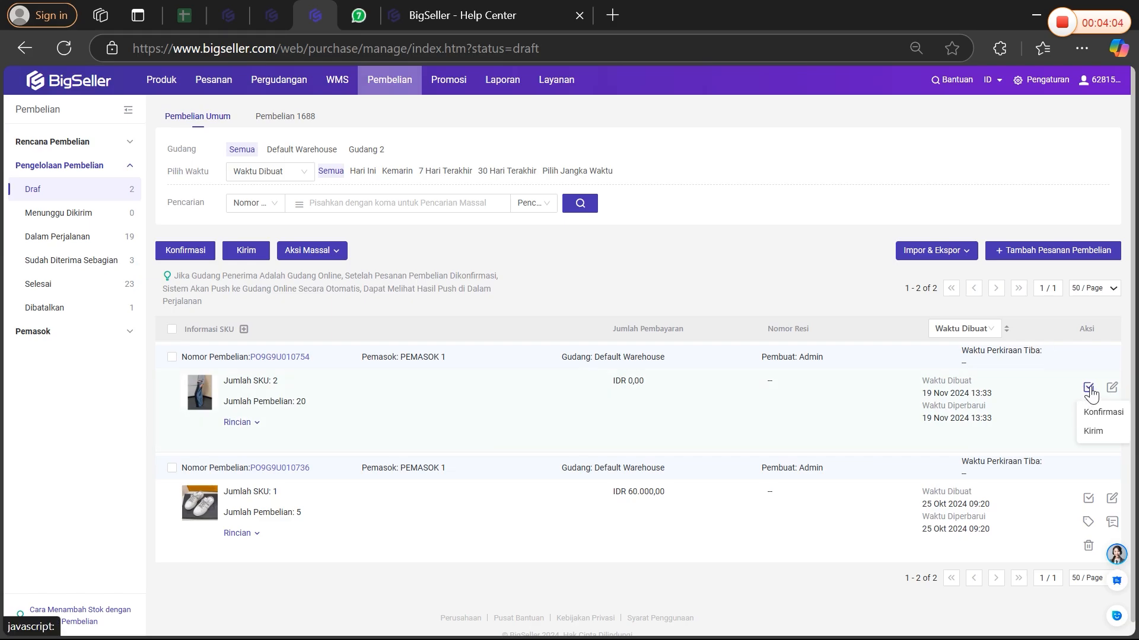
click(1094, 419)
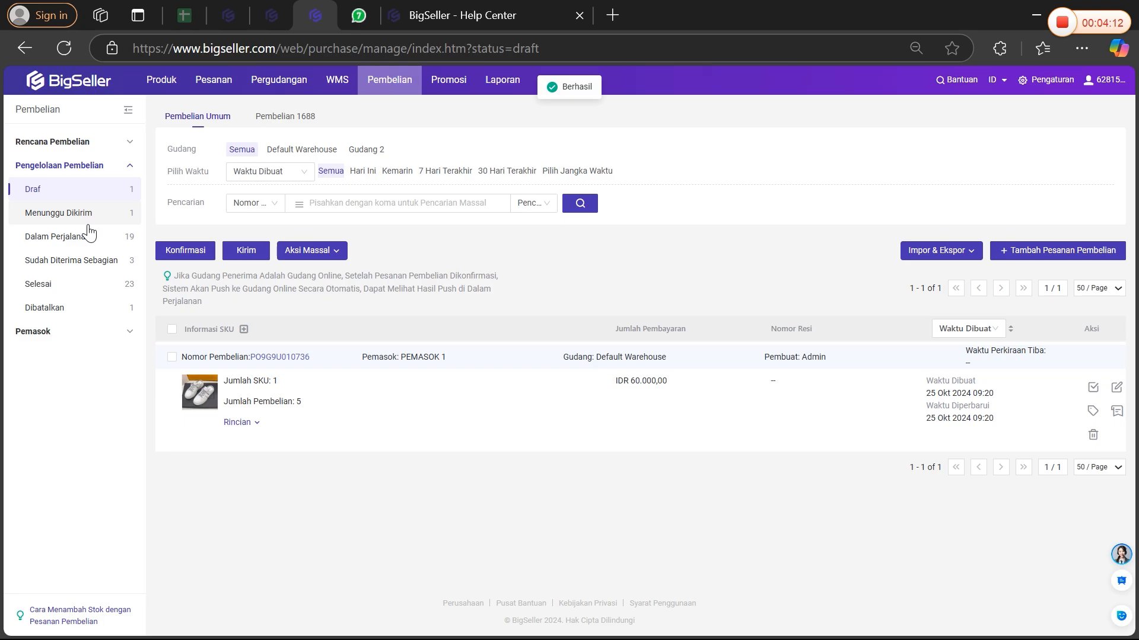
click(78, 223)
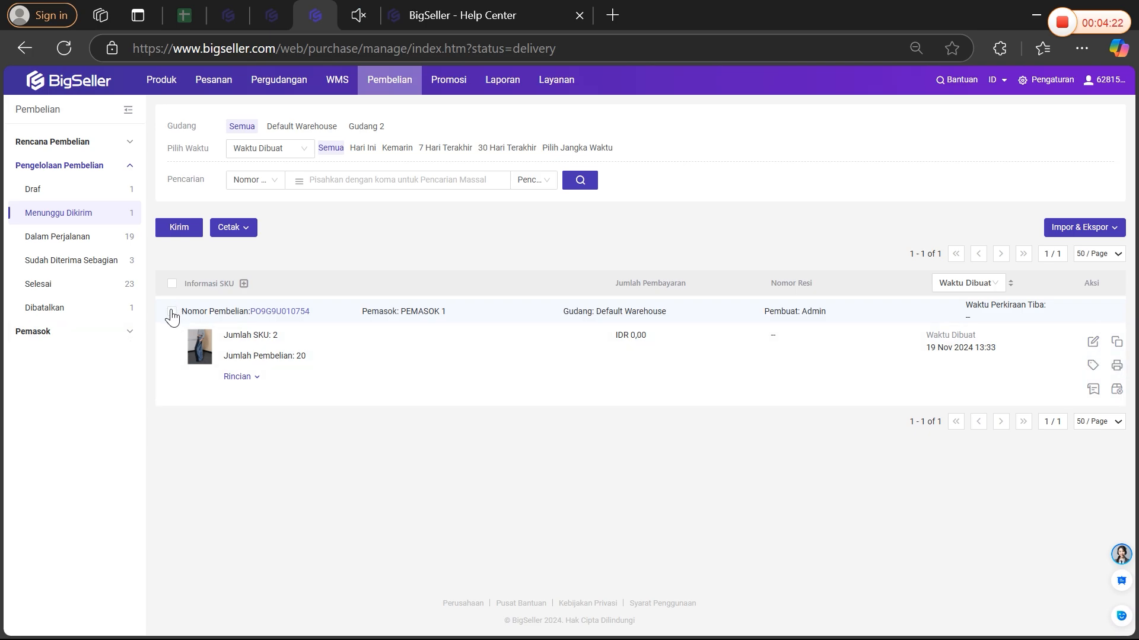
click(172, 312)
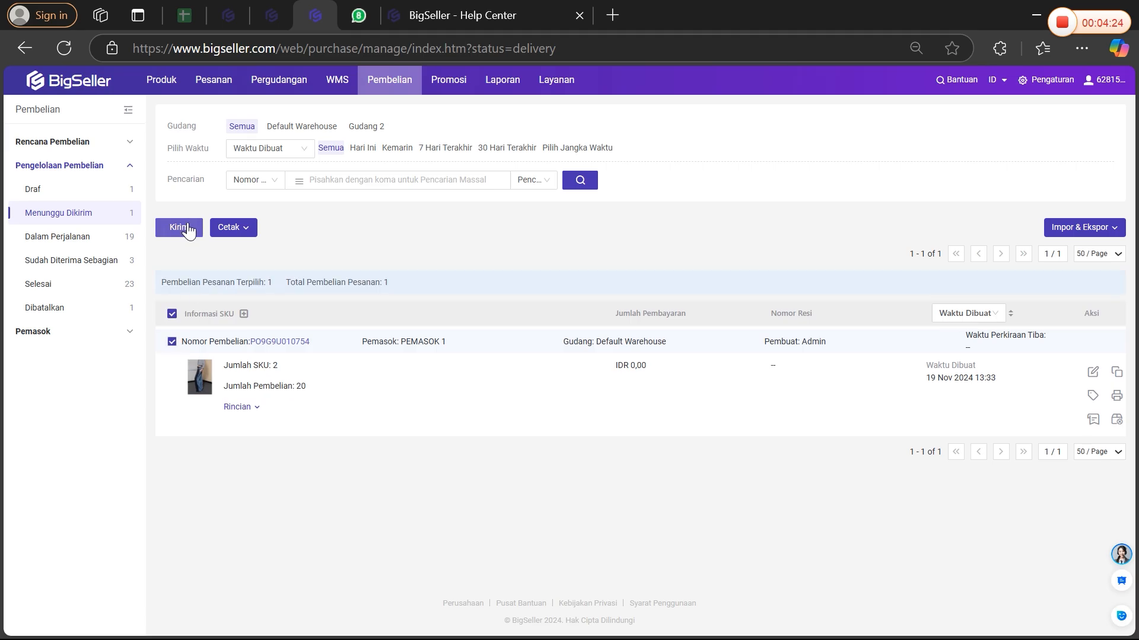
click(187, 225)
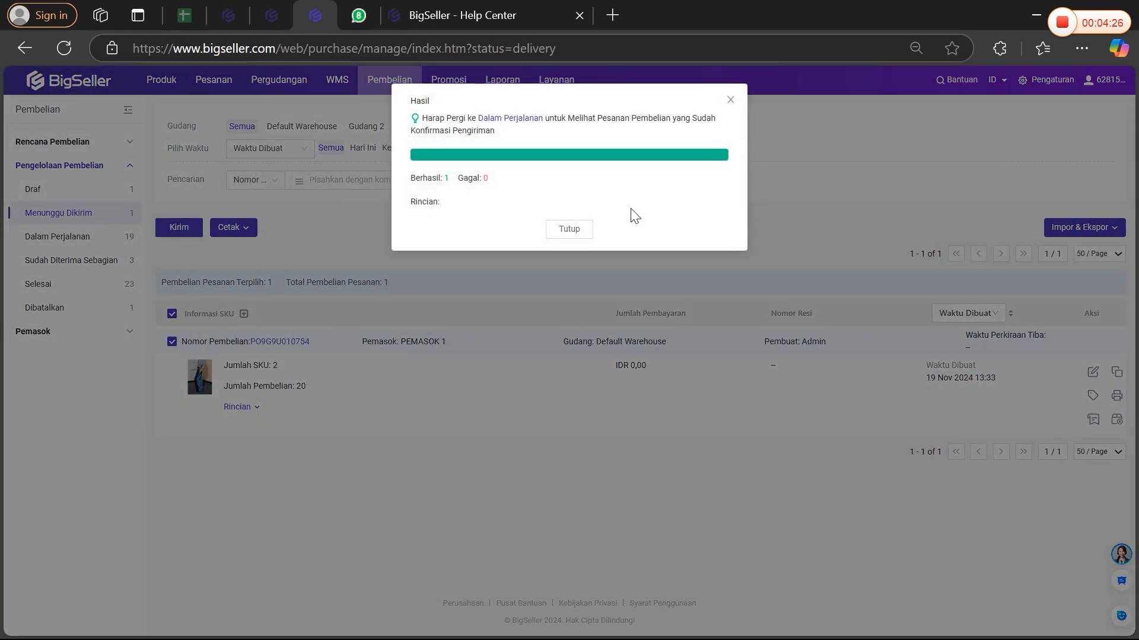
click(574, 232)
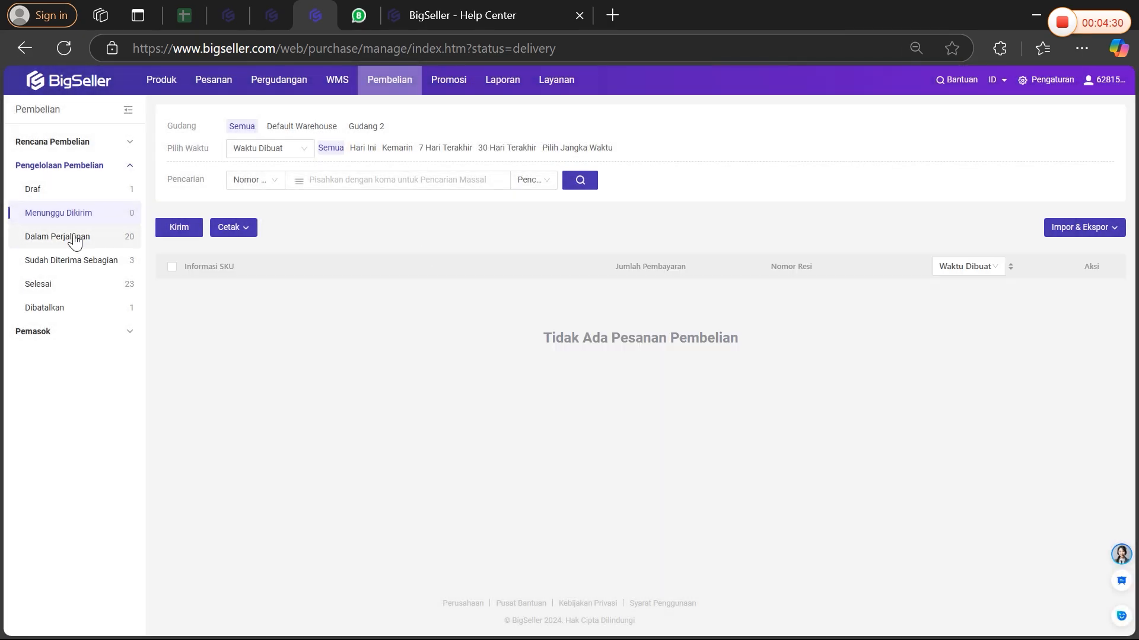
- Expand the new order's details in the Dalam Perjalanan list, select the order, and start receiving its goods
click(75, 240)
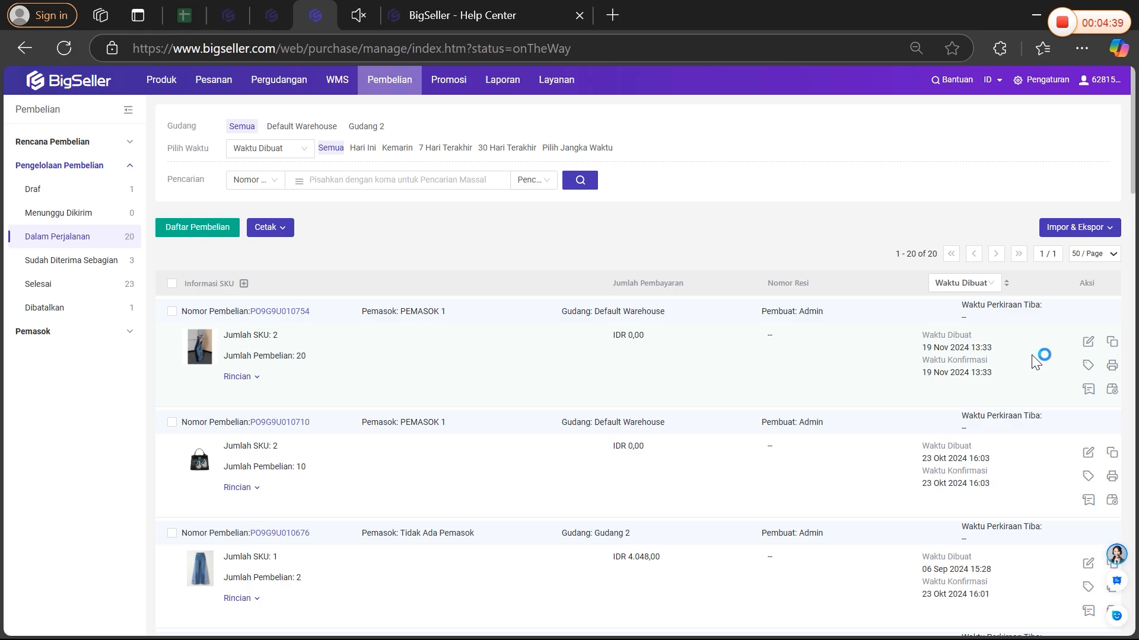
click(244, 377)
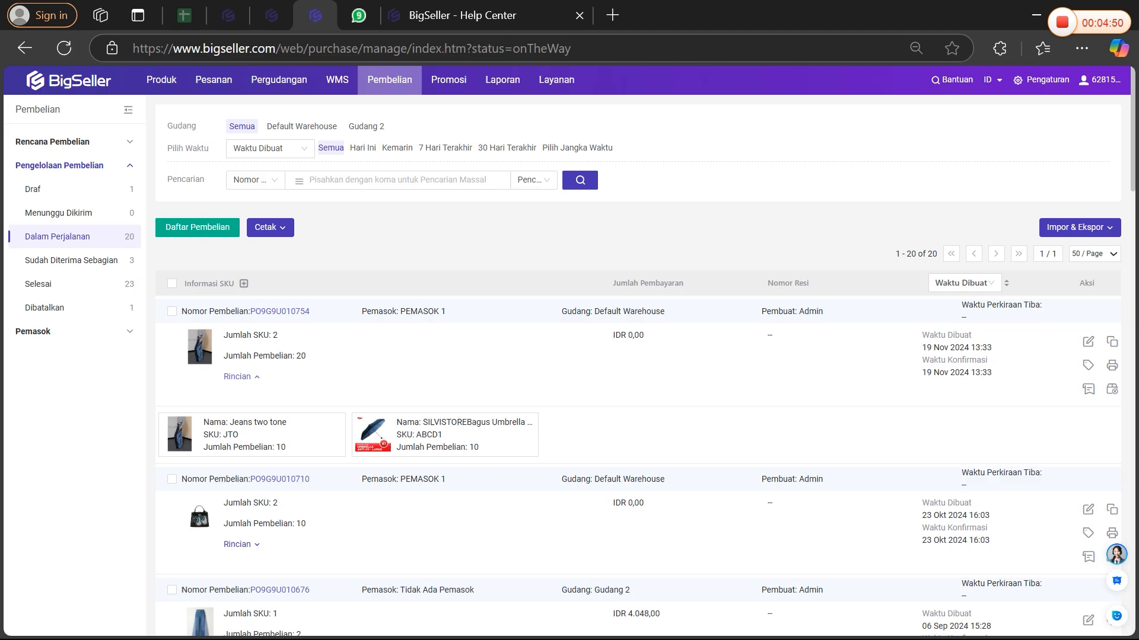
click(171, 313)
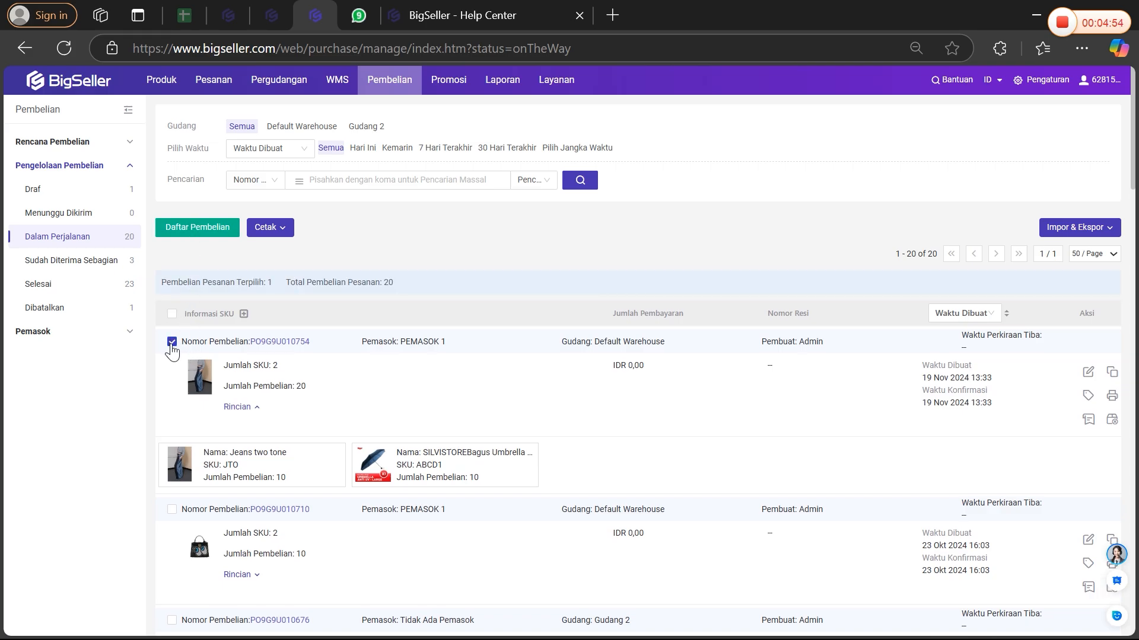
click(190, 228)
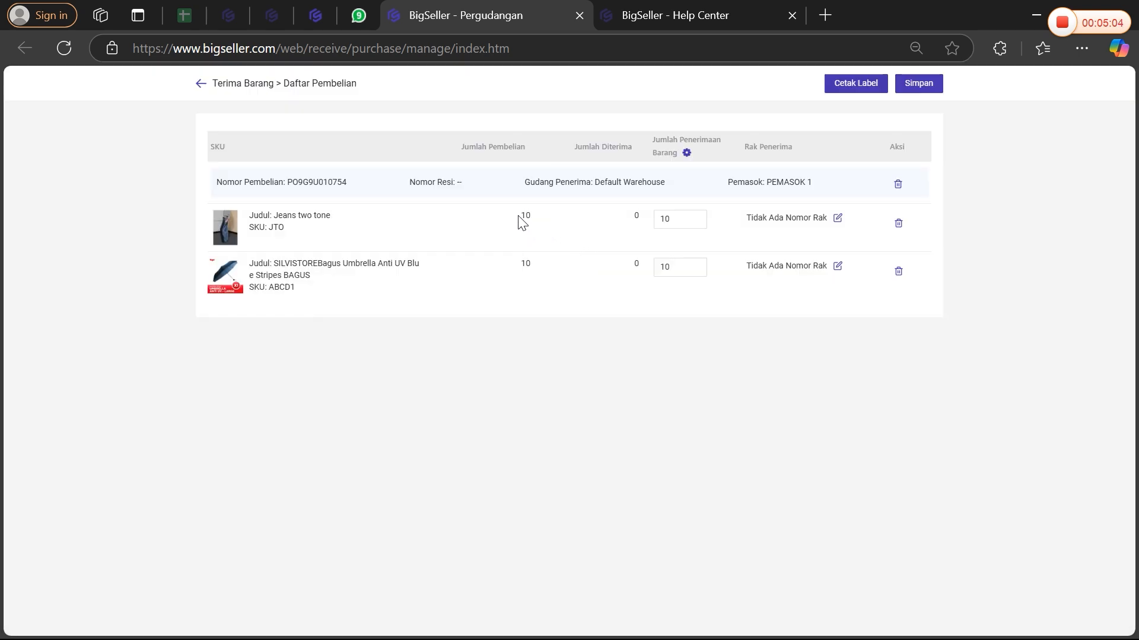
- Compare the purchased quantities with the received and receiving quantities of the JTO and ABCD1 rows
drag(298, 236, 270, 215)
double_click(525, 216)
drag(518, 265, 572, 291)
click(585, 350)
click(670, 219)
click(667, 267)
double_click(525, 217)
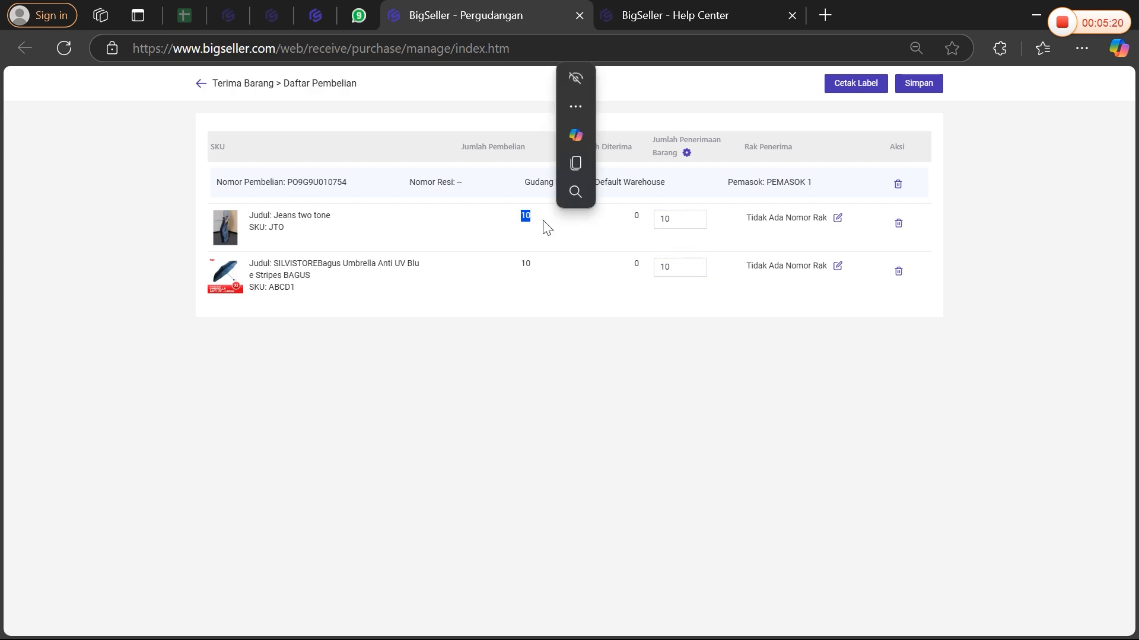
click(587, 276)
drag(672, 219, 566, 189)
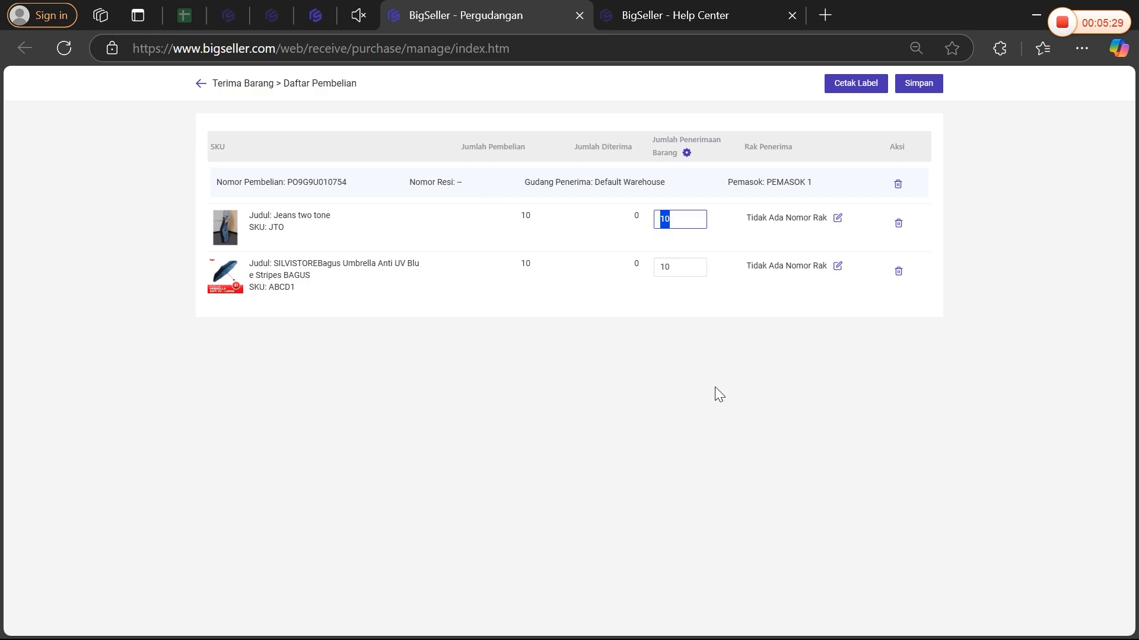
click(686, 361)
click(667, 331)
- Set the receiving quantity of JTO to 5, keeping the quantity of ABCD1
drag(675, 219, 633, 216)
text(5)
click(685, 305)
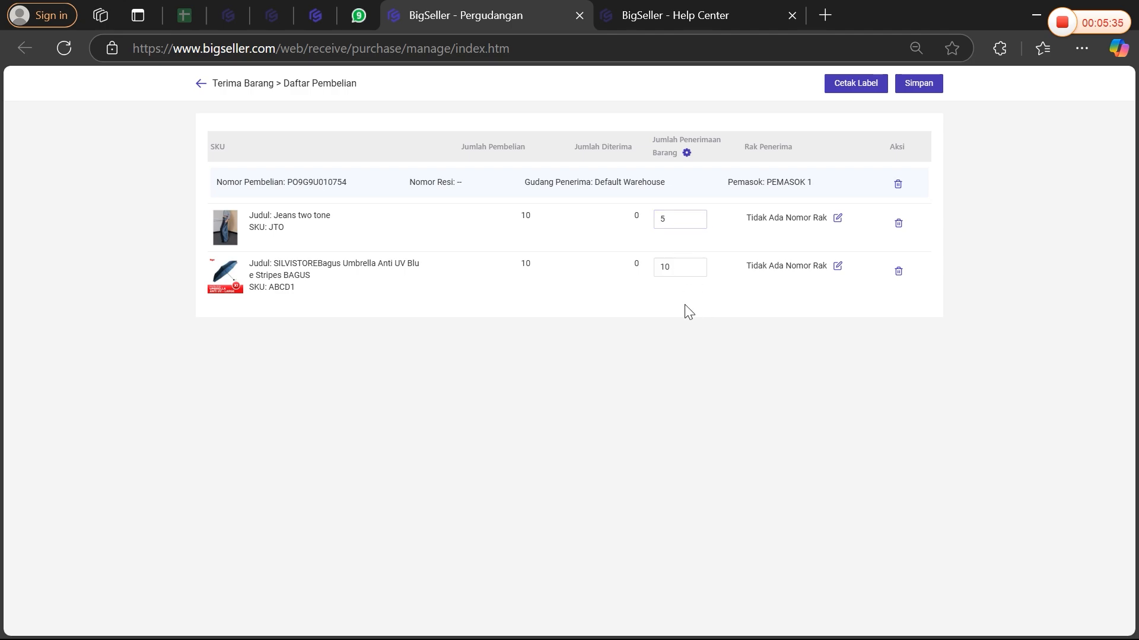
drag(675, 268, 624, 270)
click(693, 312)
- Assign the rack LANTAI 1 - RAK 2 to the JTO item and confirm
click(837, 218)
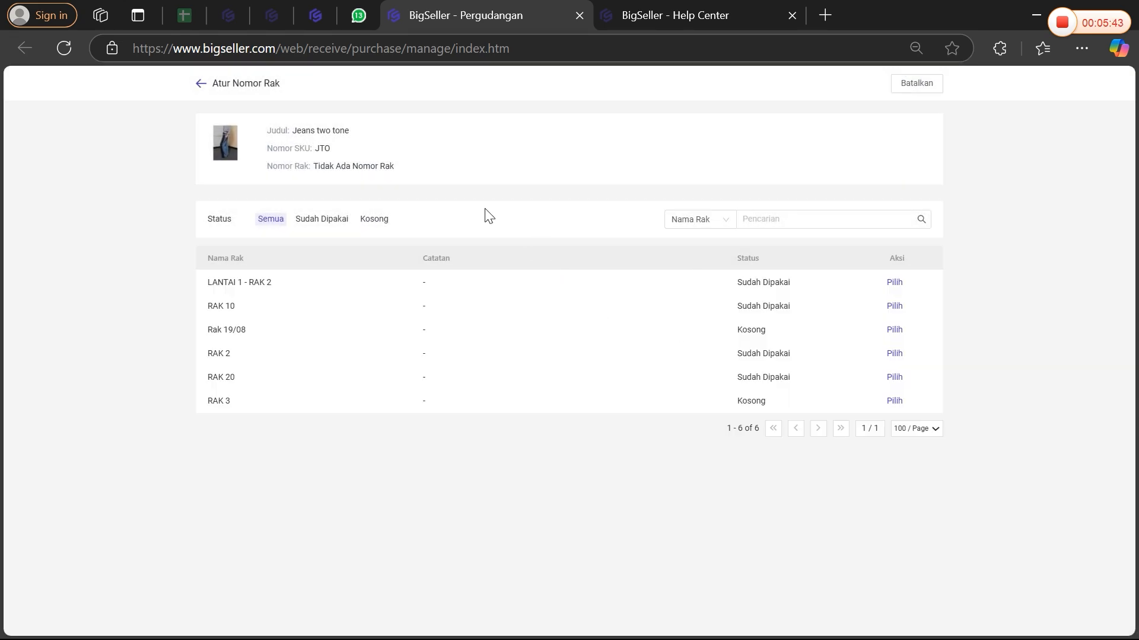
click(894, 284)
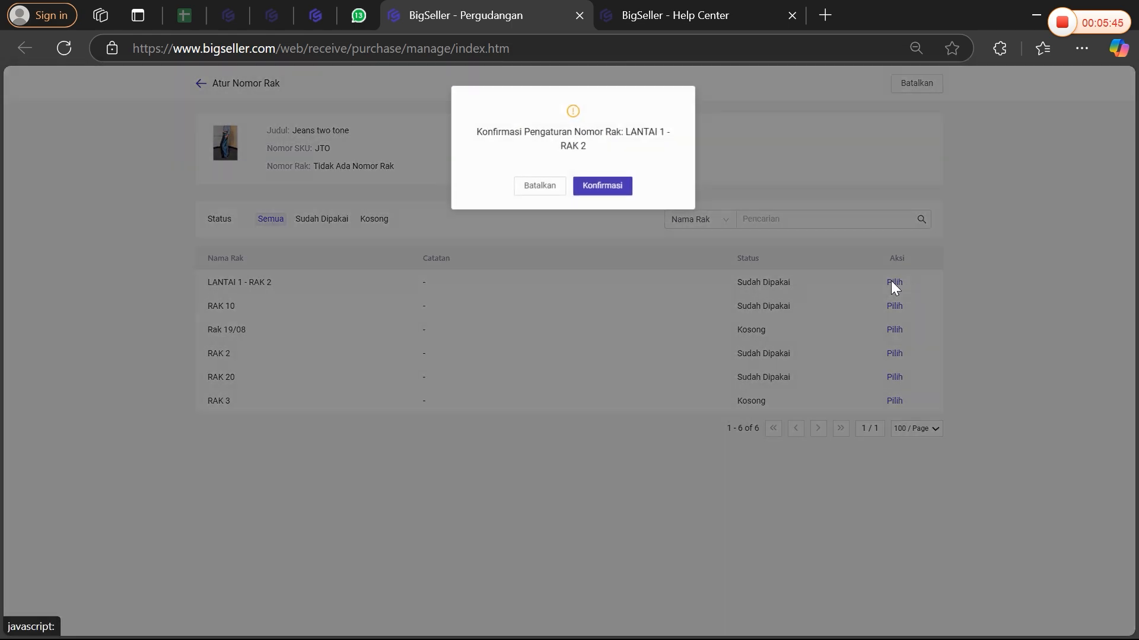
click(600, 189)
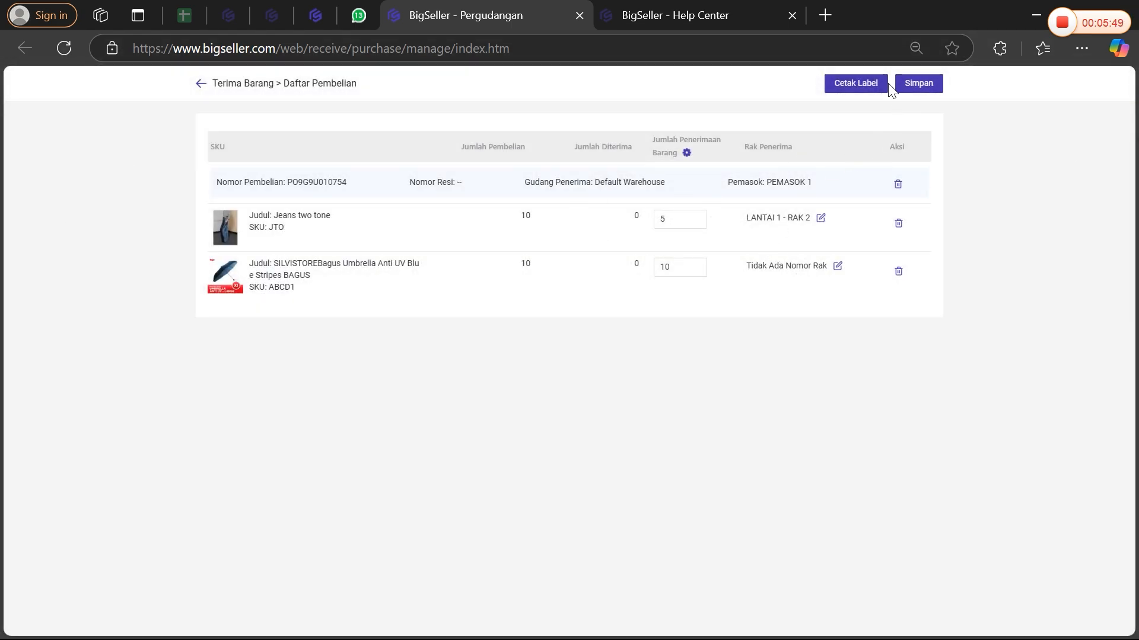
- Print the labels for both SKUs with the Standard Template, review the label PDF, and return to the receiving page
click(868, 89)
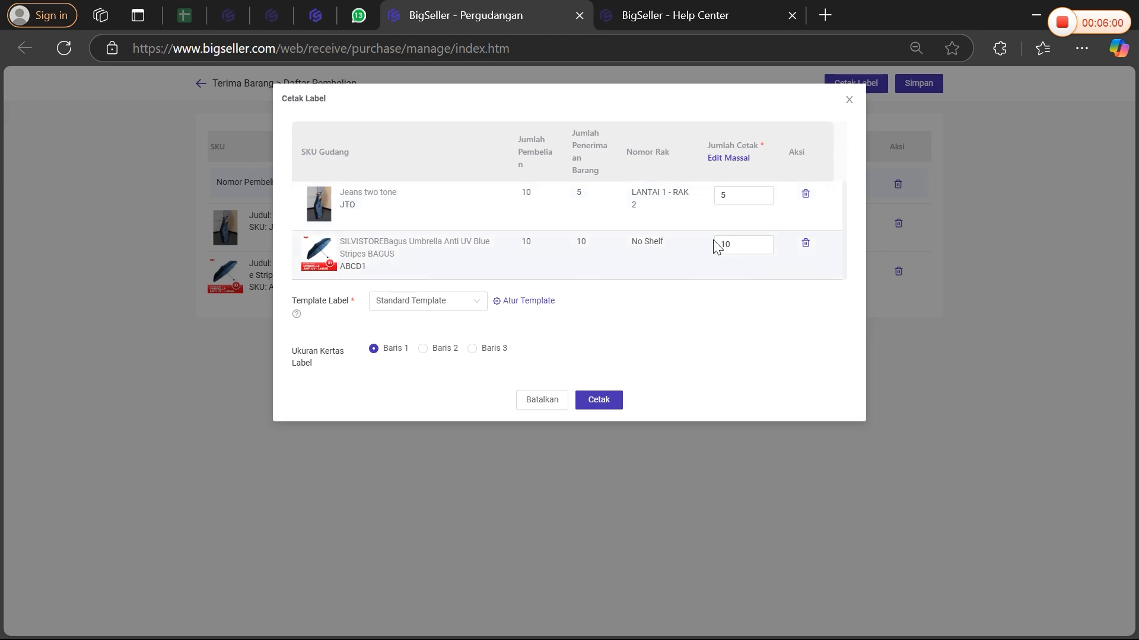
click(607, 401)
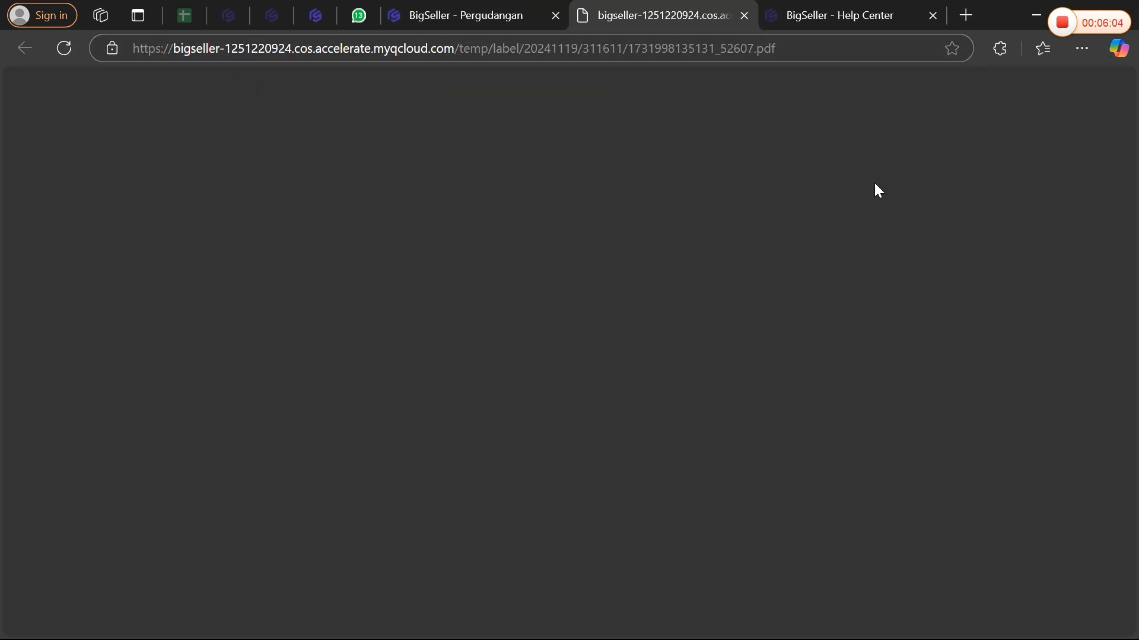
scroll(582, 240, down, 20)
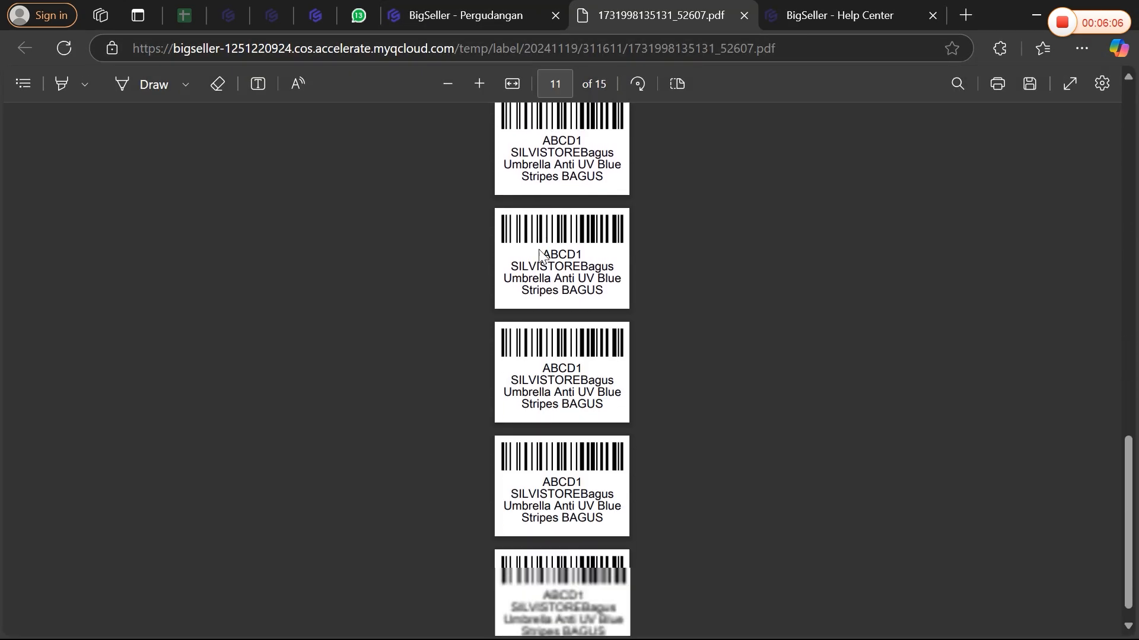
scroll(587, 267, up, 20)
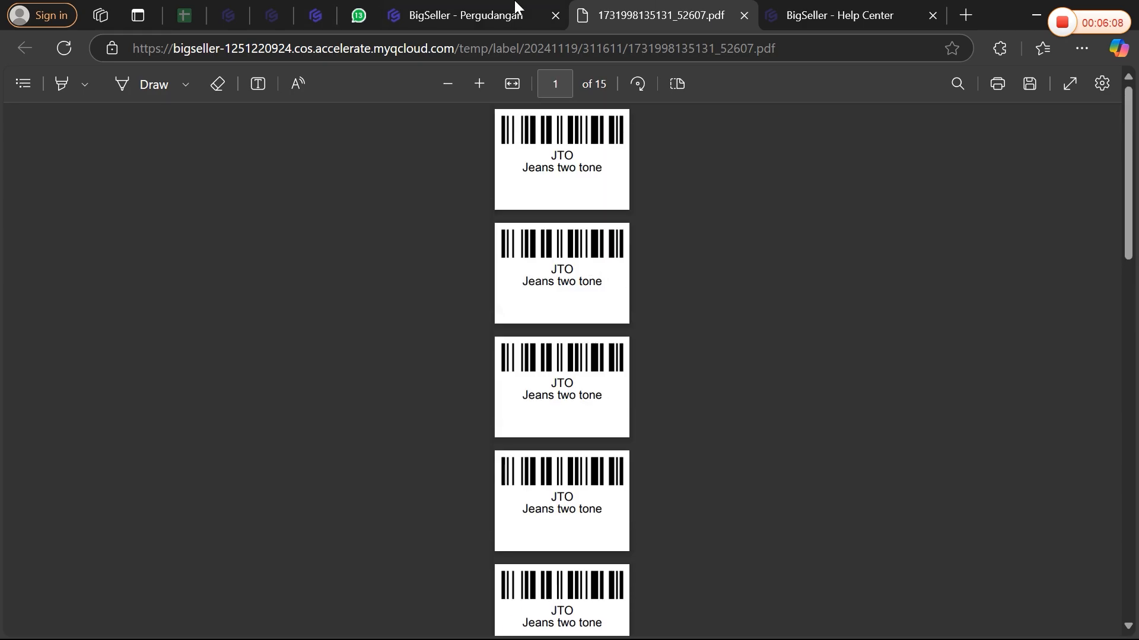
click(471, 6)
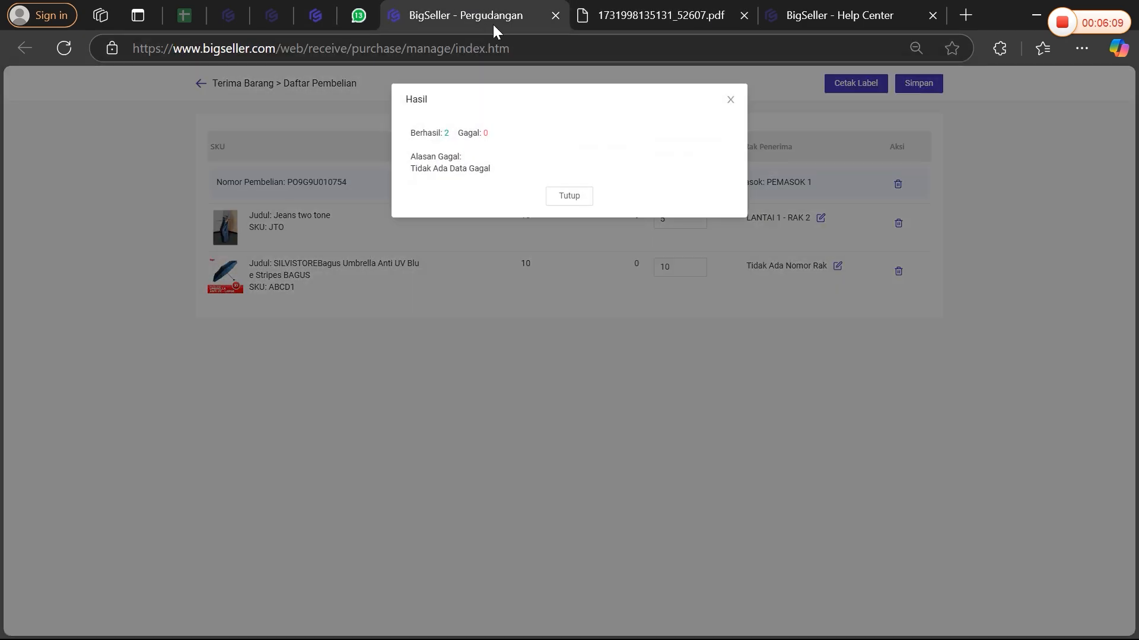
click(563, 198)
- Save the goods receipt, confirm receiving the stock, and close the result
click(929, 89)
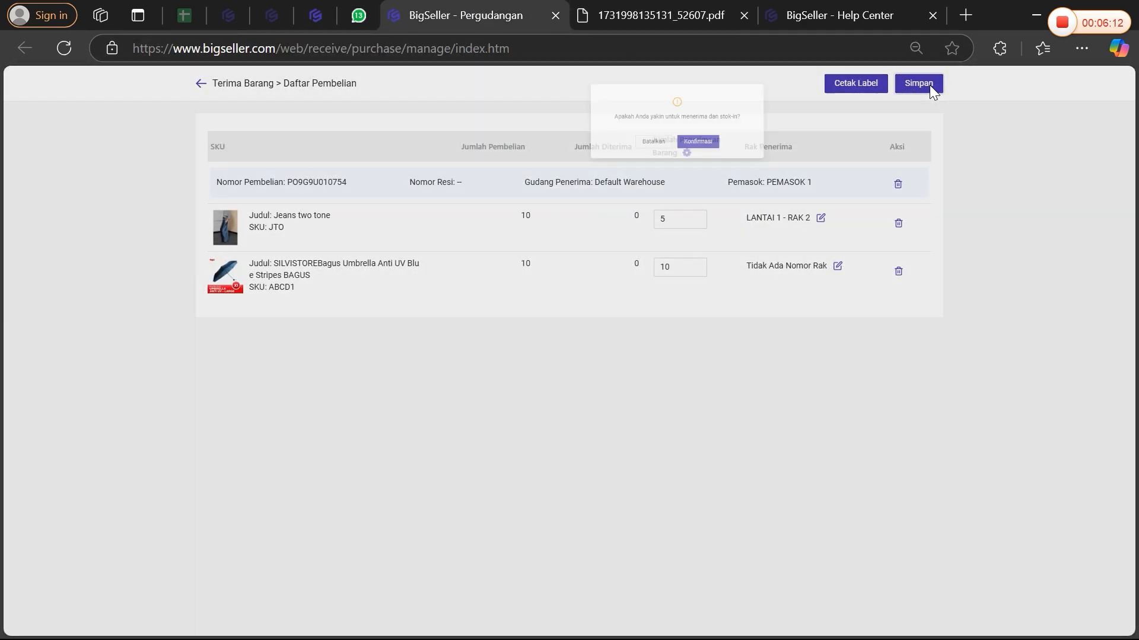
click(600, 166)
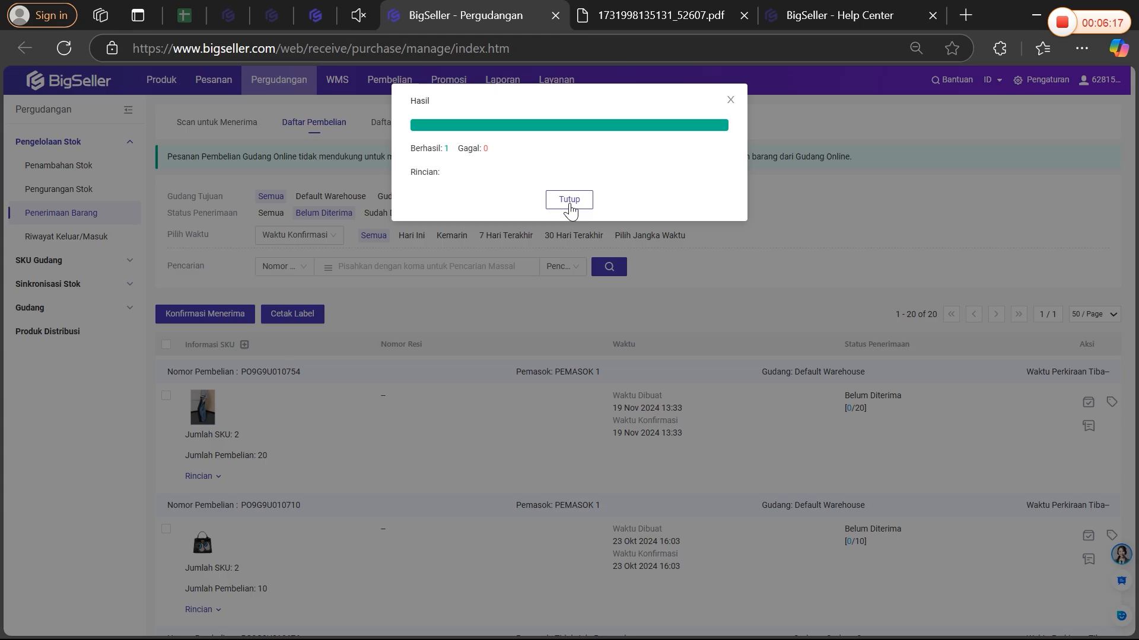
click(569, 201)
- Select and expand the new order in the Sudah Diterima Sebagian purchases and check the received quantities of its SKUs
mouse_move(391, 79)
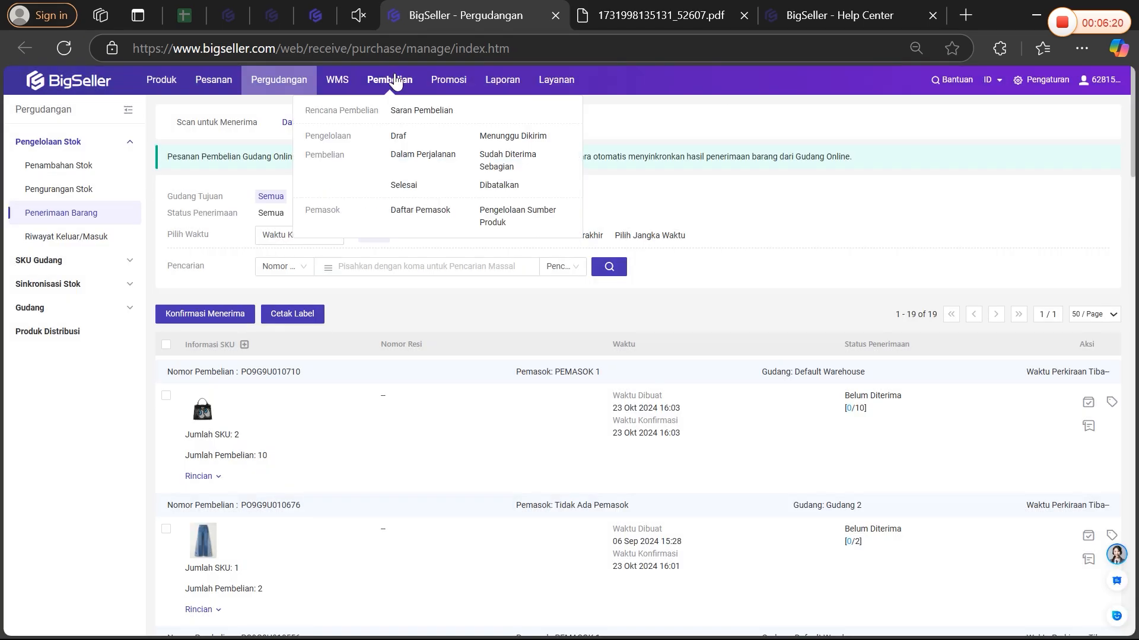
click(491, 171)
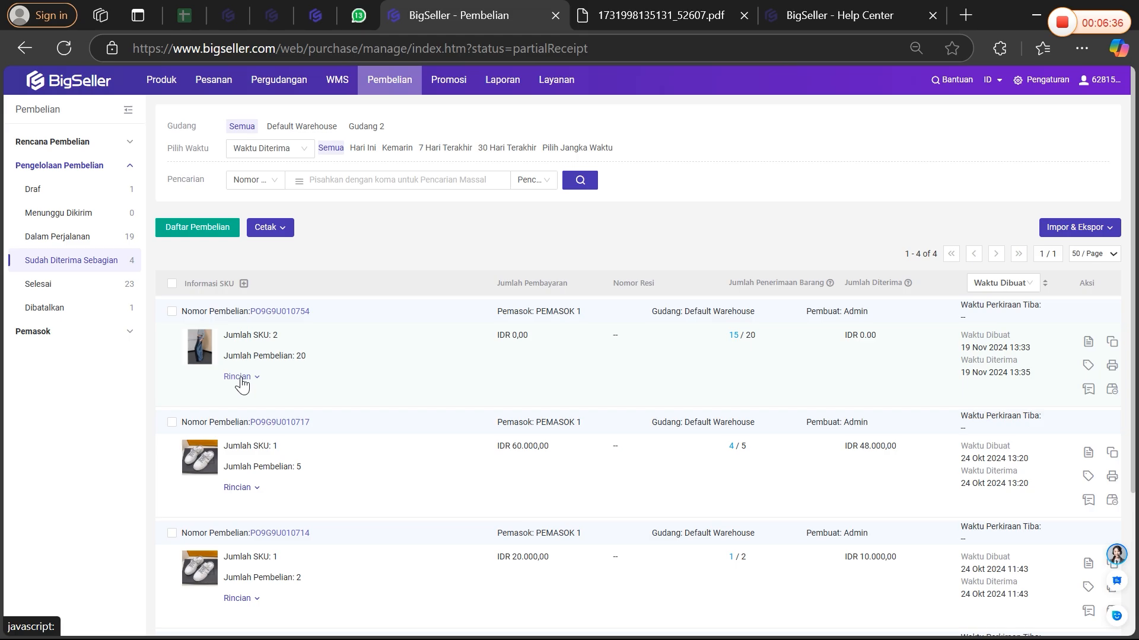
click(172, 311)
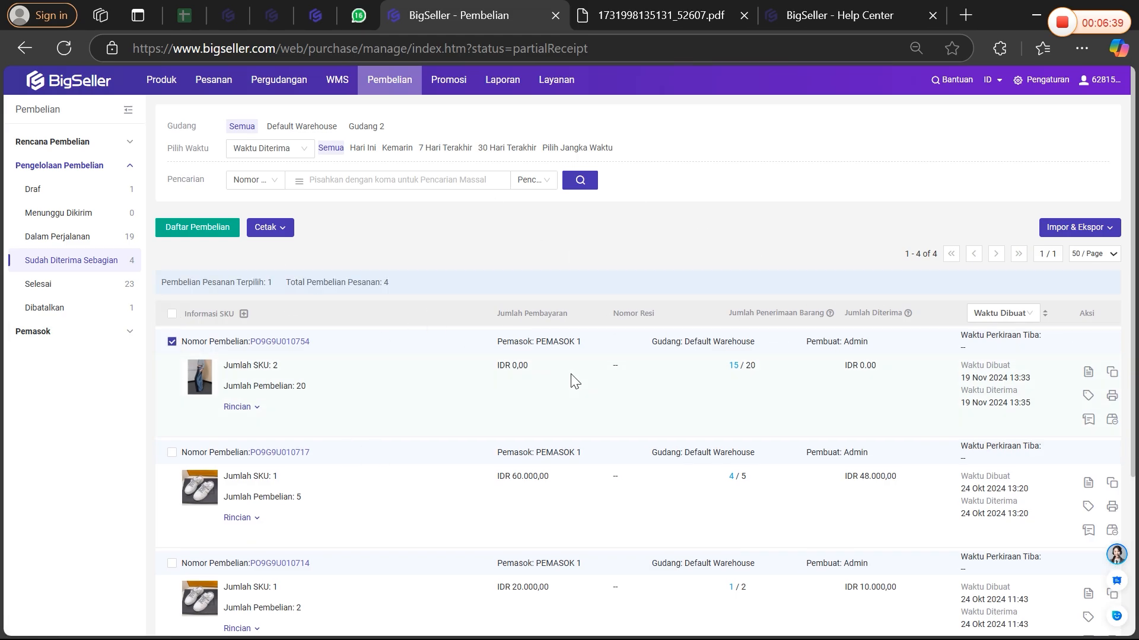
click(254, 409)
scroll(306, 387, down, 2)
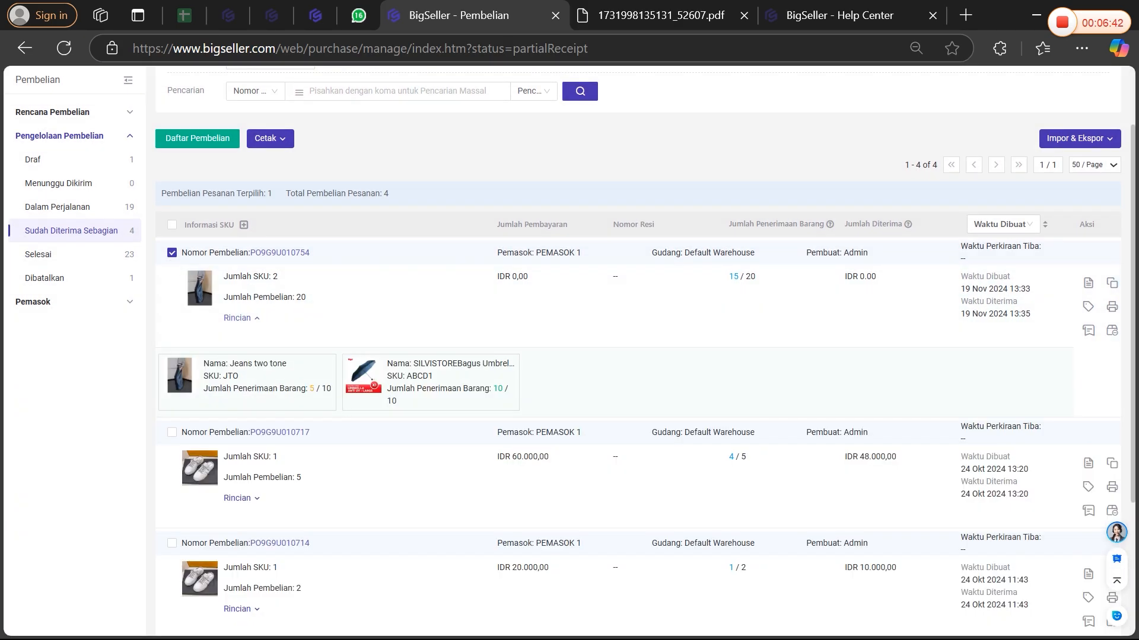
double_click(315, 389)
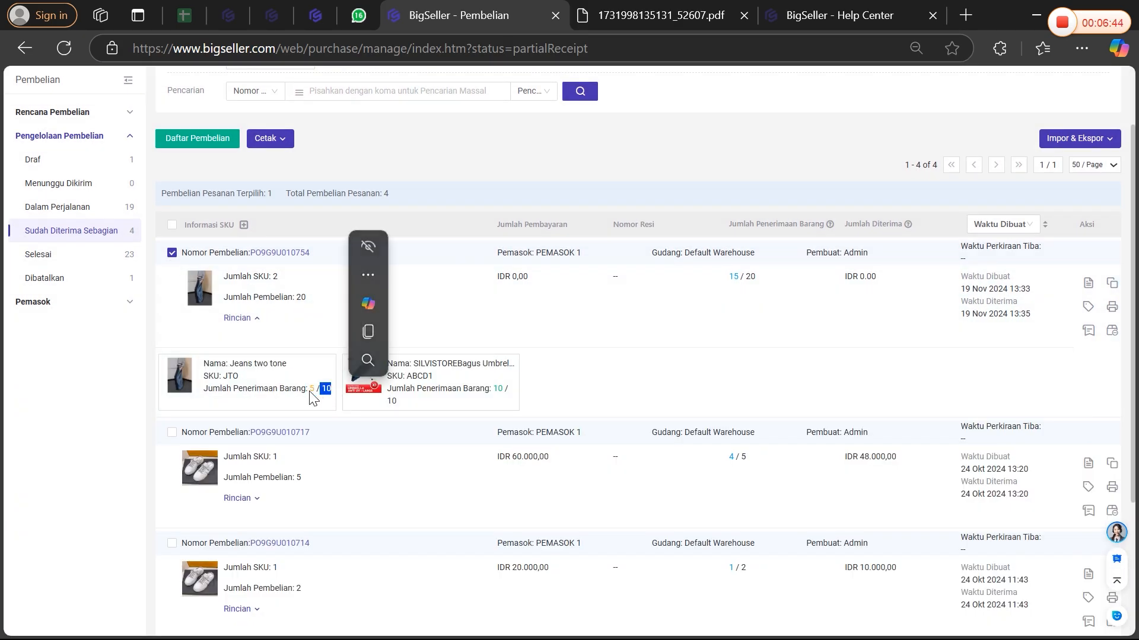
- Open the goods receipt for the selected partially received order and check the JTO item's ordered, received and receiving quantities
click(160, 396)
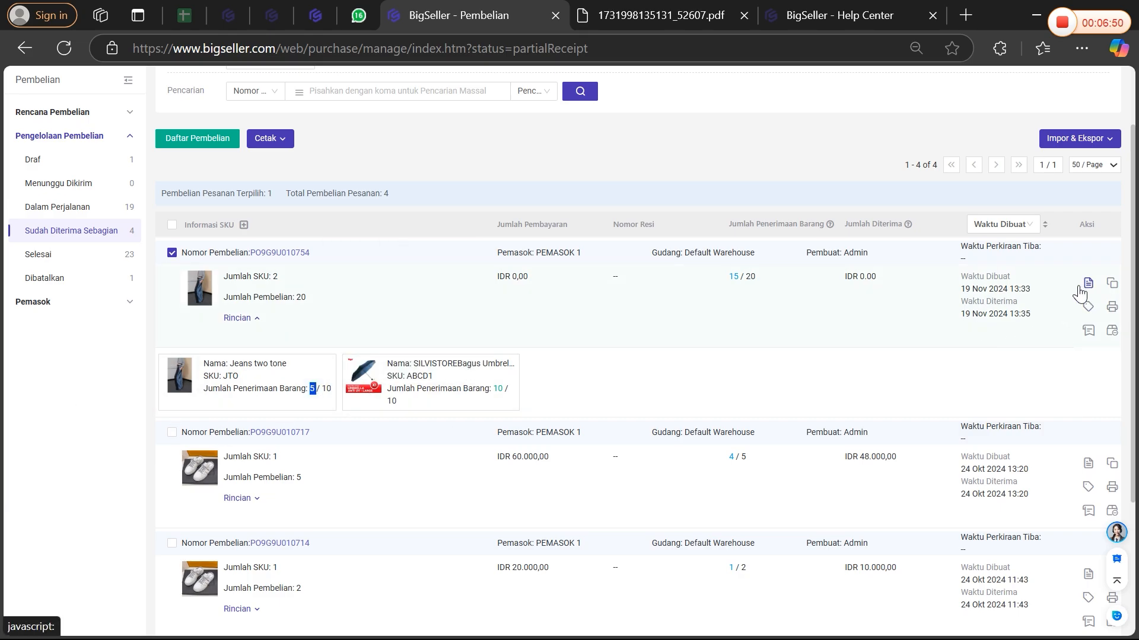
click(191, 140)
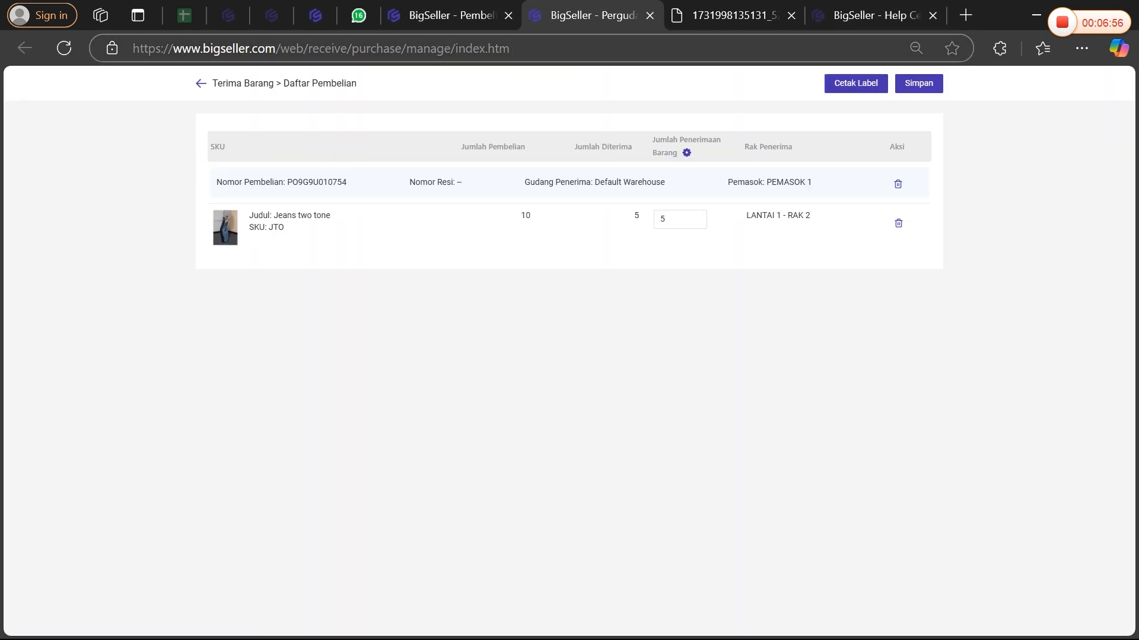
click(663, 219)
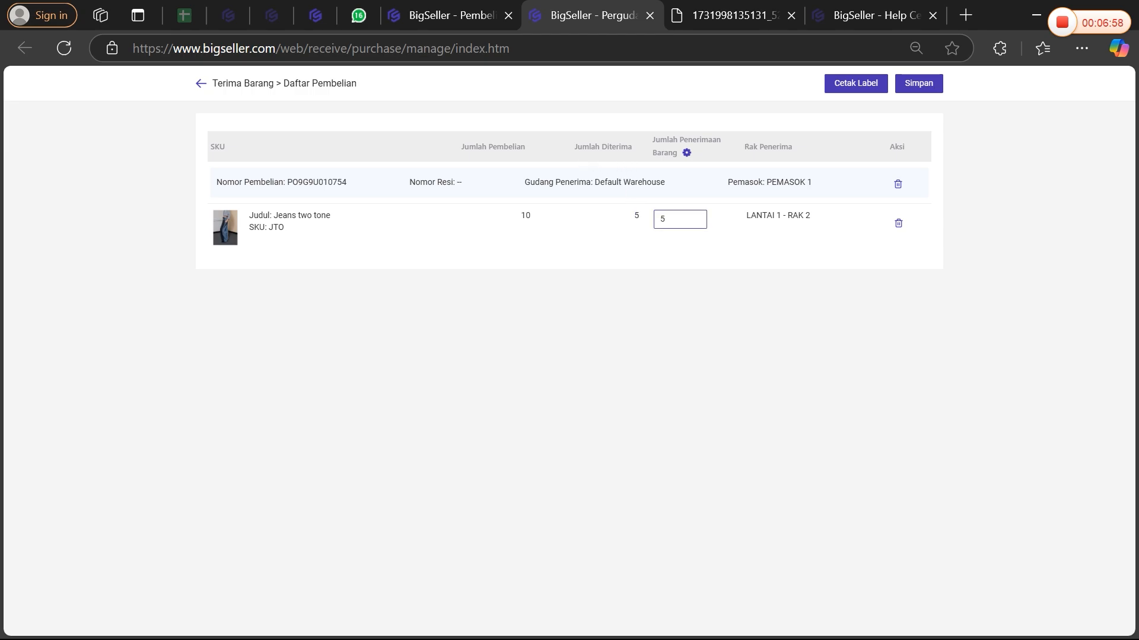
click(581, 150)
drag(576, 146, 673, 153)
double_click(635, 216)
click(666, 220)
click(679, 308)
click(682, 219)
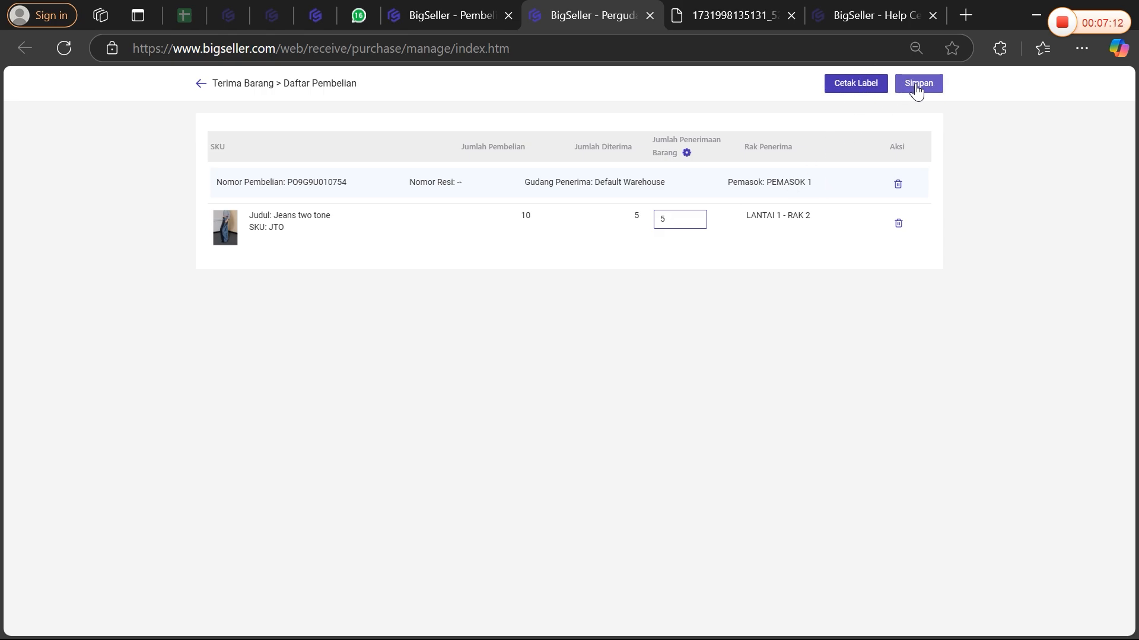
- Save the goods receipt for the remaining JTO stock, confirm the stock-in, and close the result
click(917, 89)
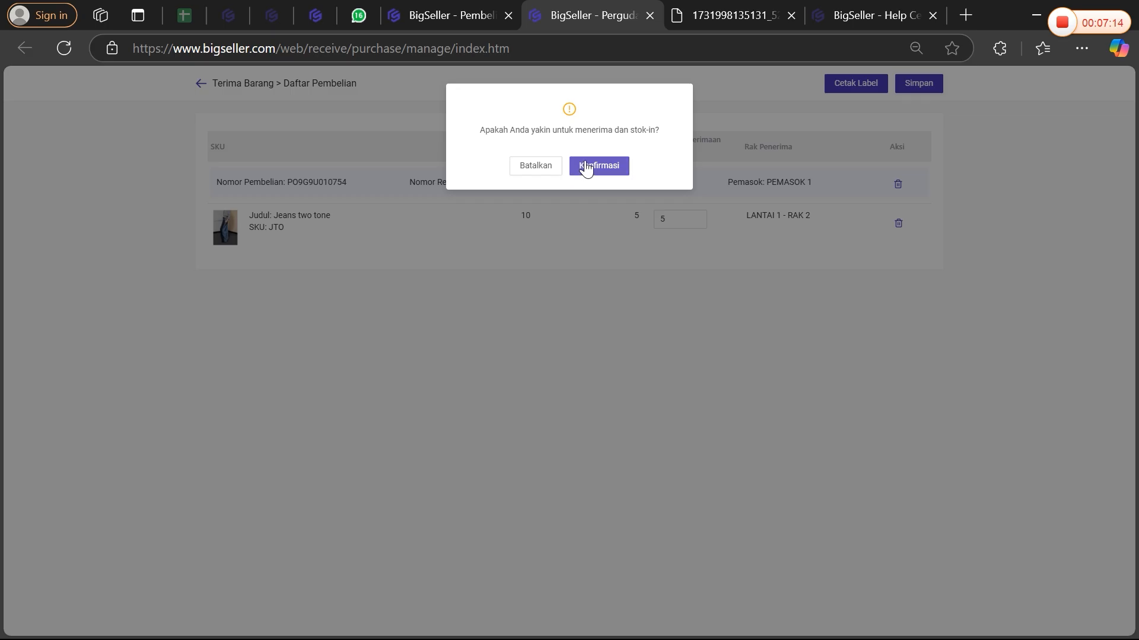
click(585, 167)
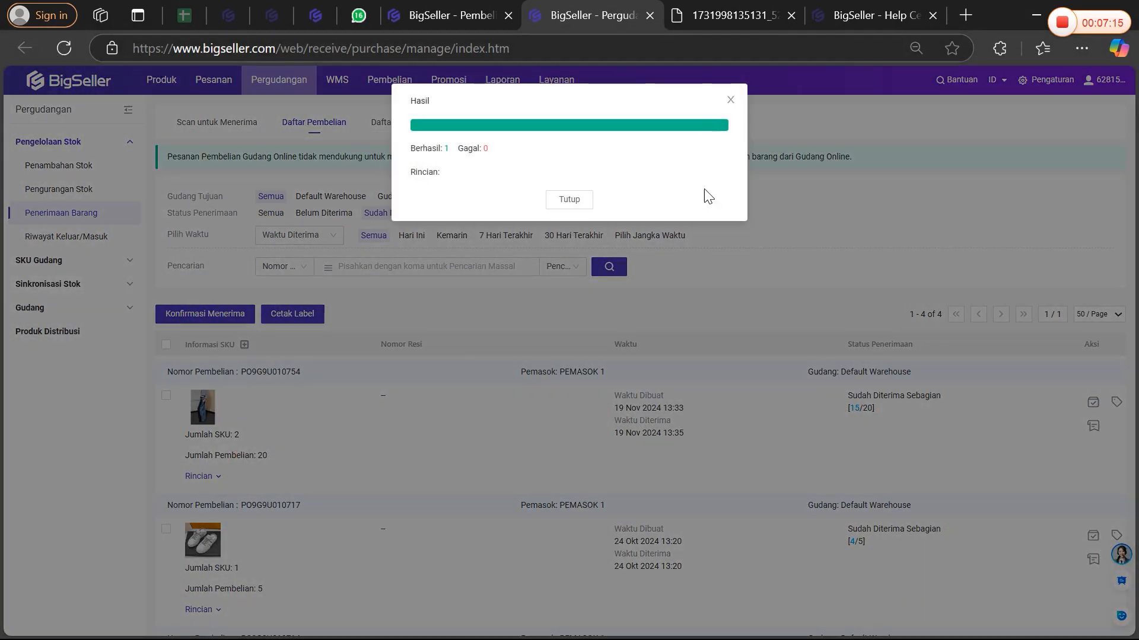
click(569, 204)
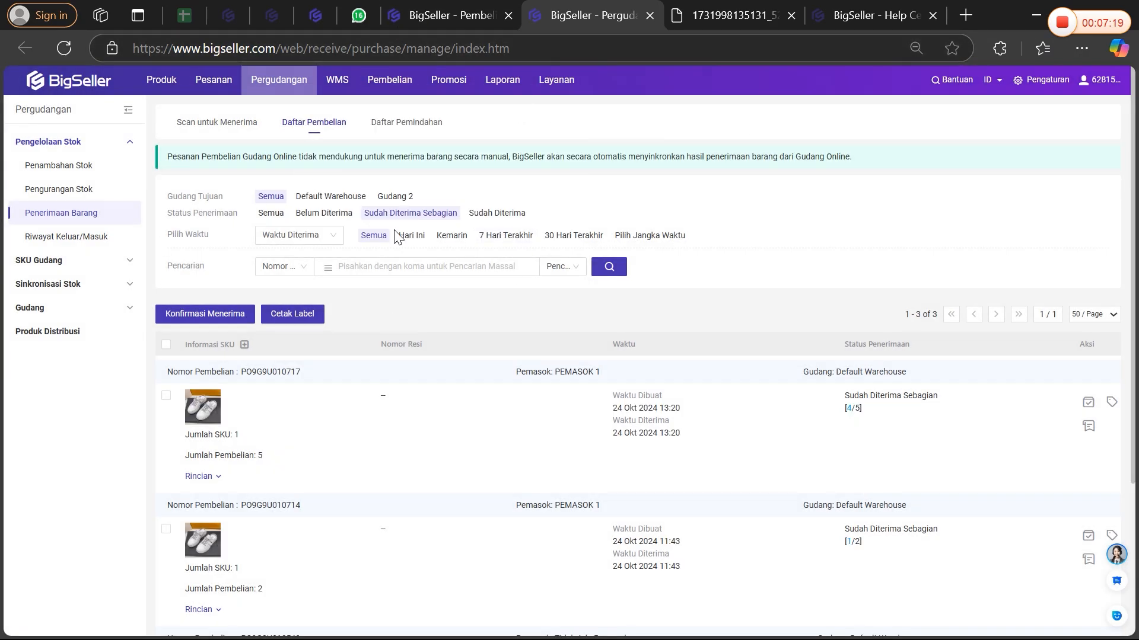
- Find the order among the Sudah Diterima receipts and expand it in the Selesai purchases to check its received SKU quantities
click(492, 214)
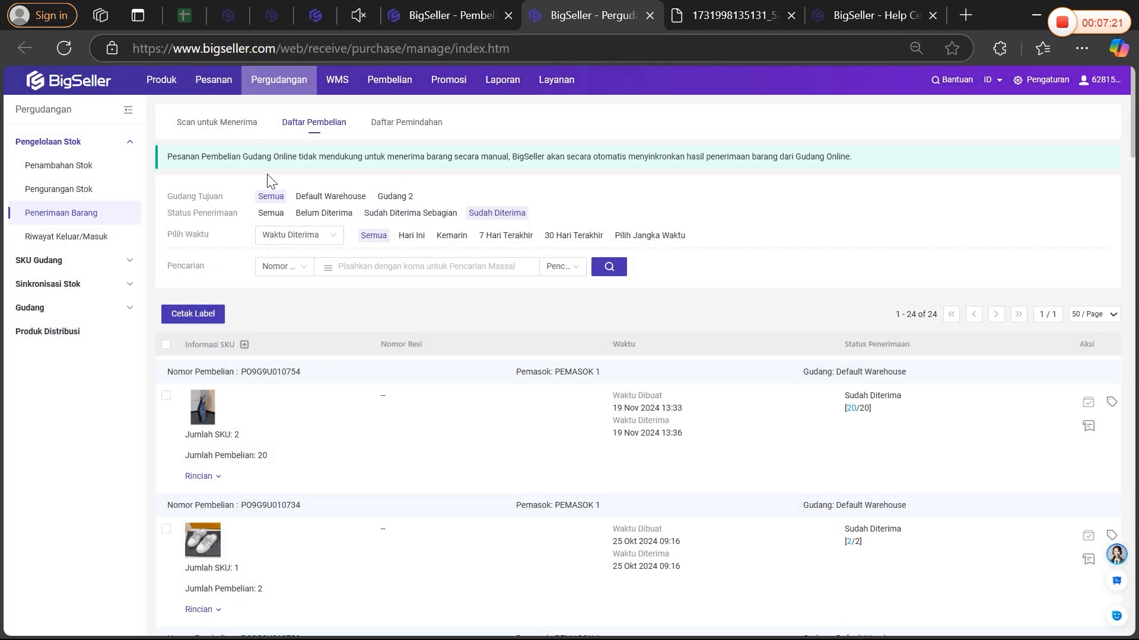
mouse_move(379, 85)
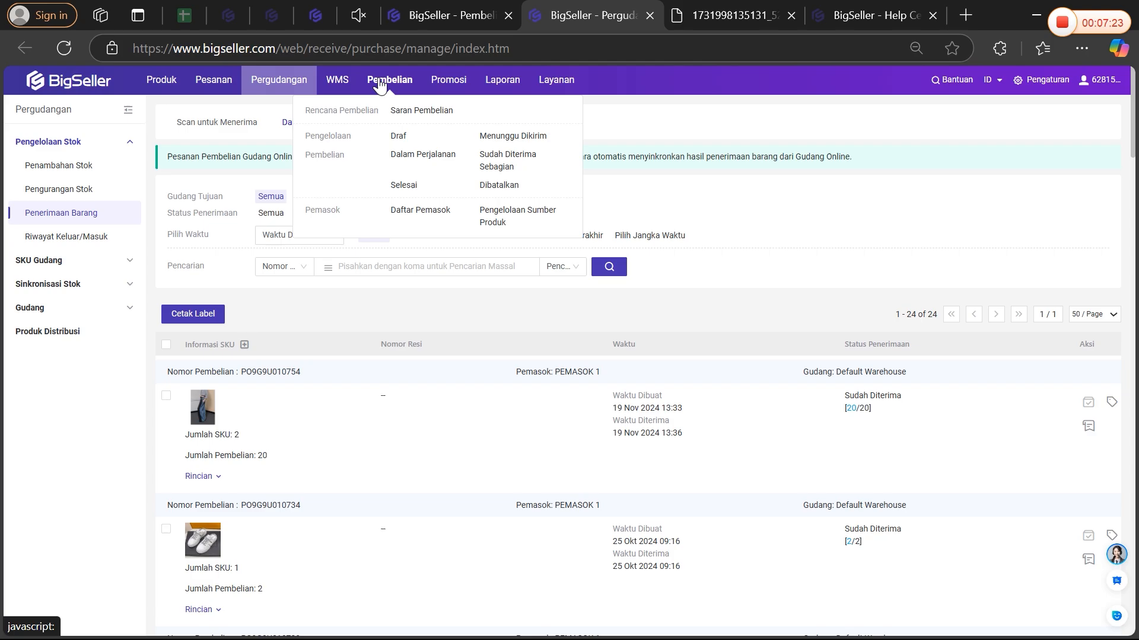
click(406, 186)
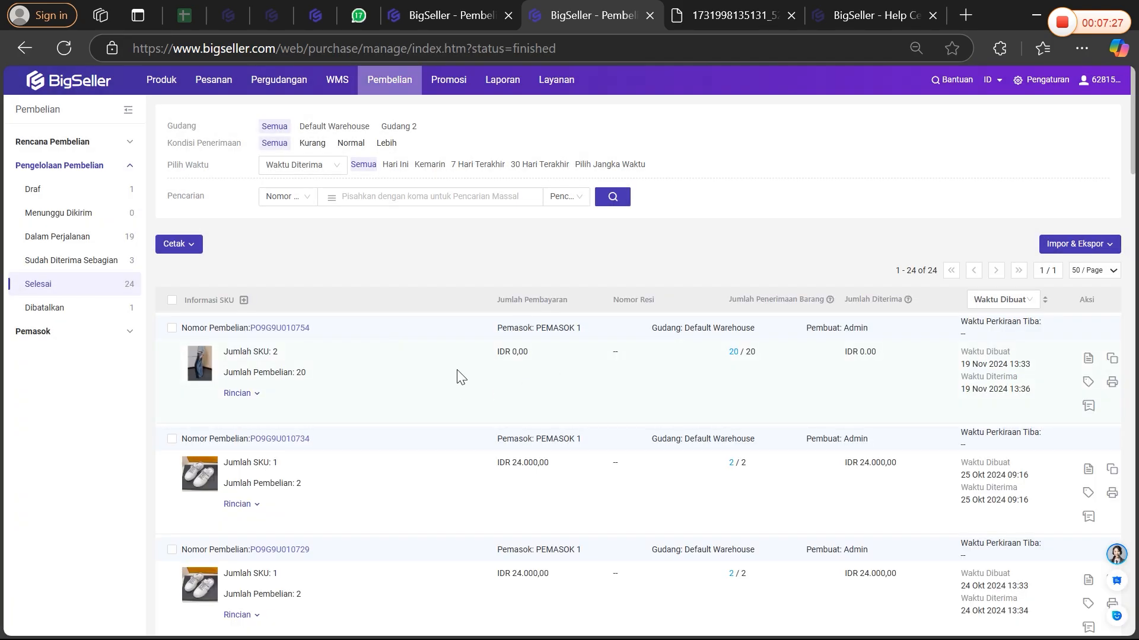
click(238, 394)
scroll(293, 380, down, 2)
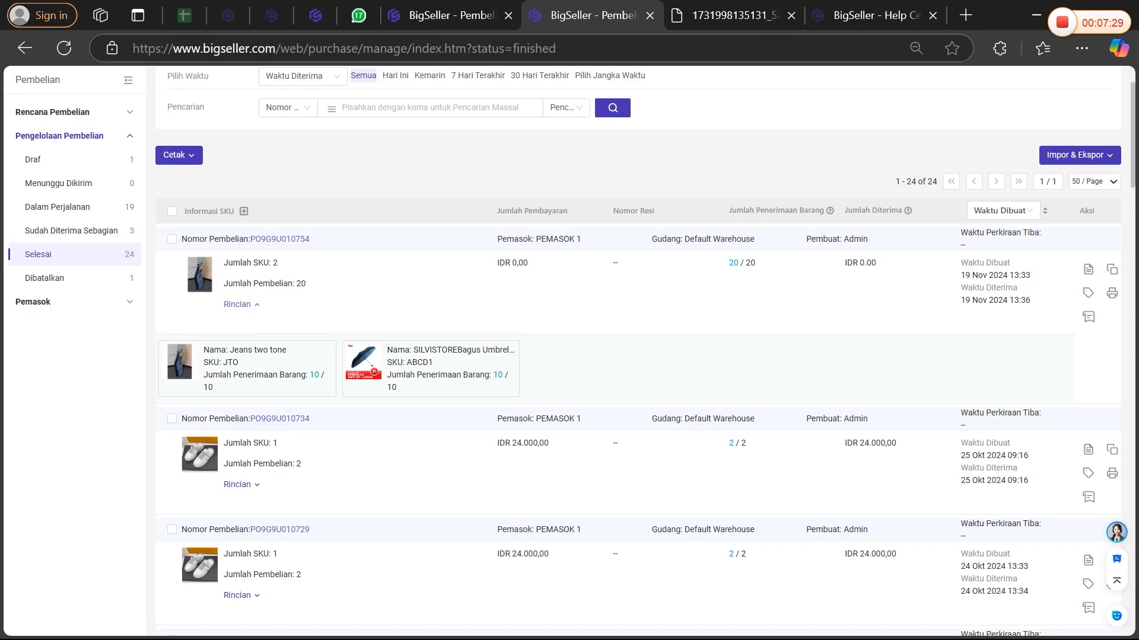
double_click(231, 362)
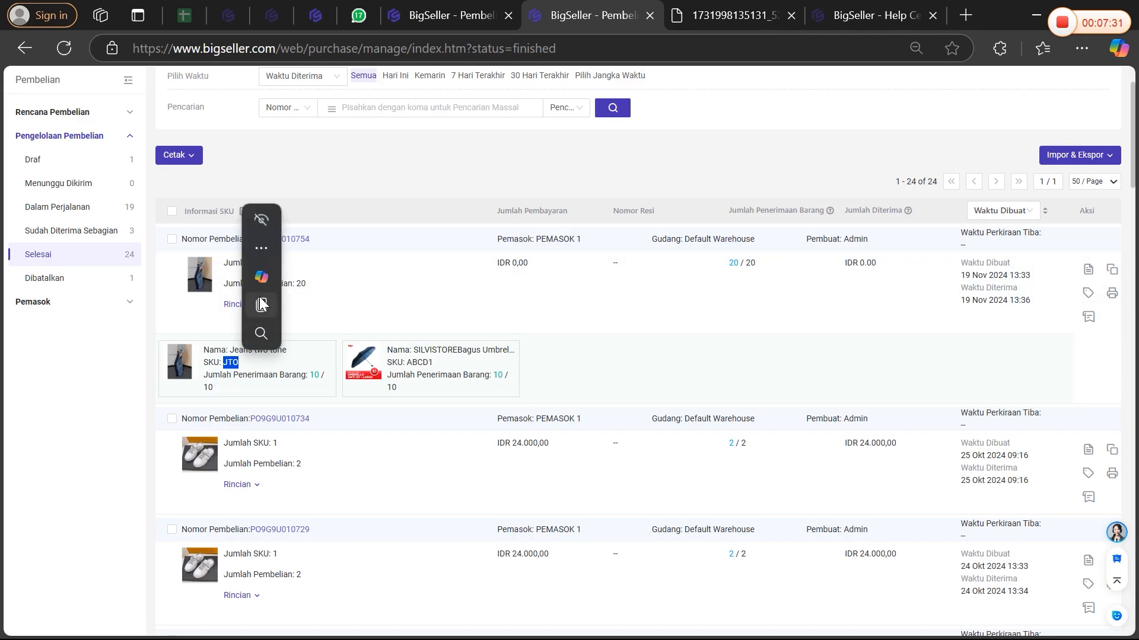
scroll(250, 371, up, 2)
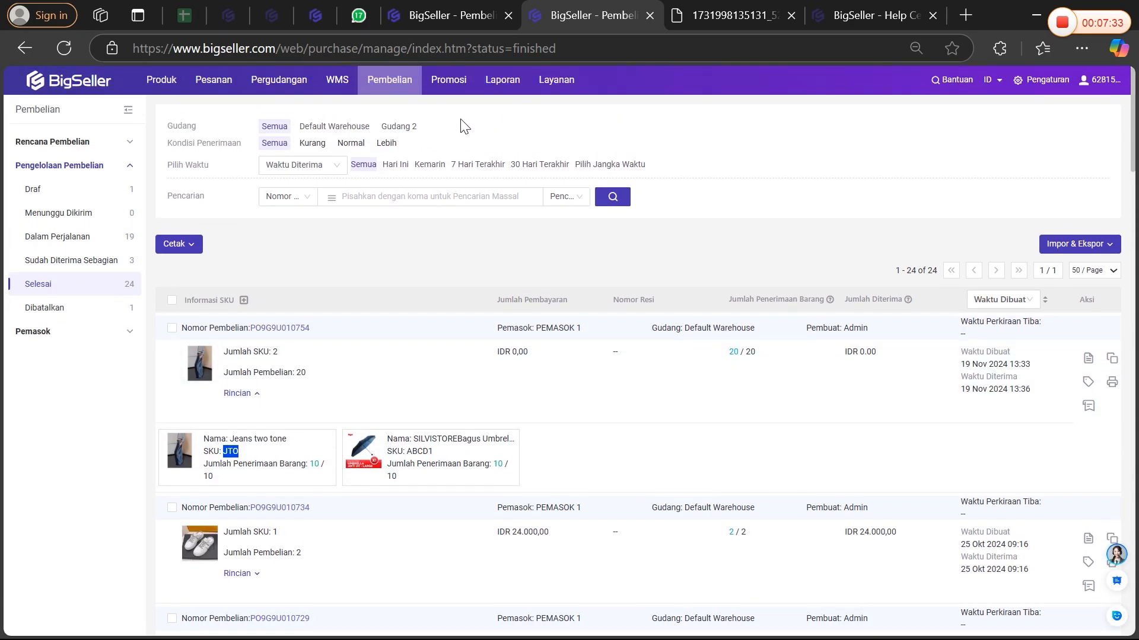
- View the warehouse stock details and the Dalam Perjalanan purchases list
mouse_move(279, 80)
click(302, 303)
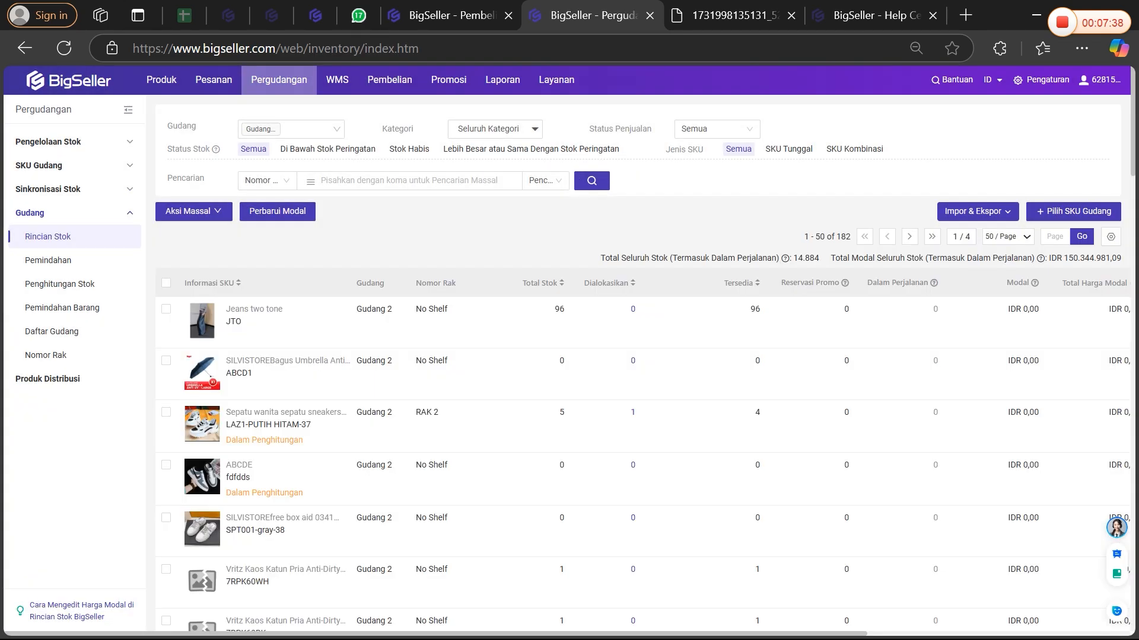
mouse_move(404, 83)
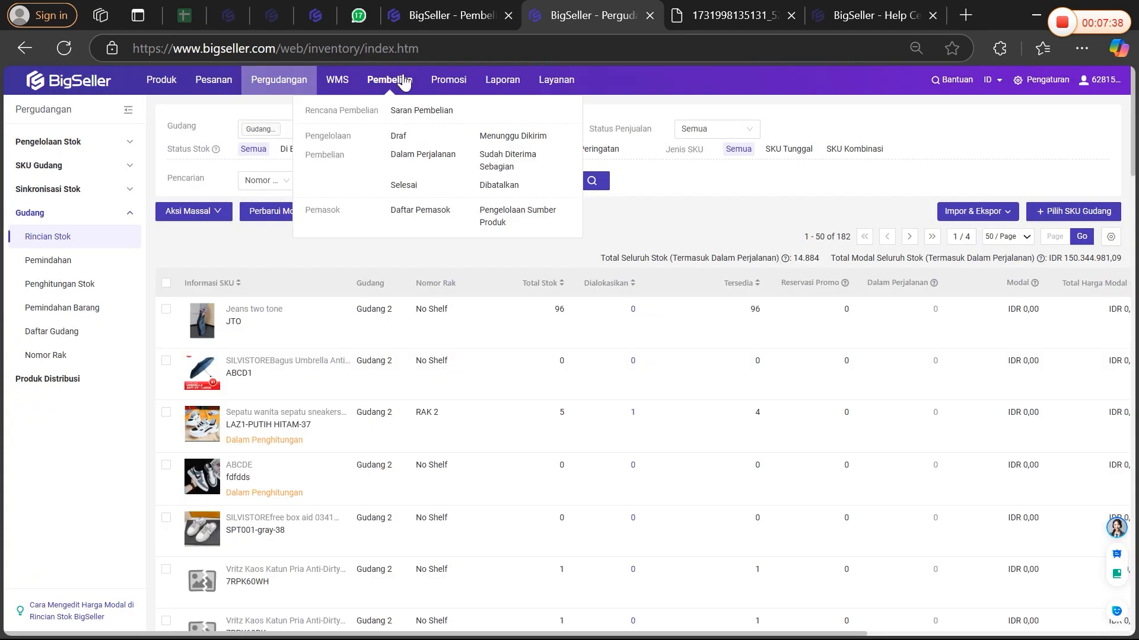
click(436, 161)
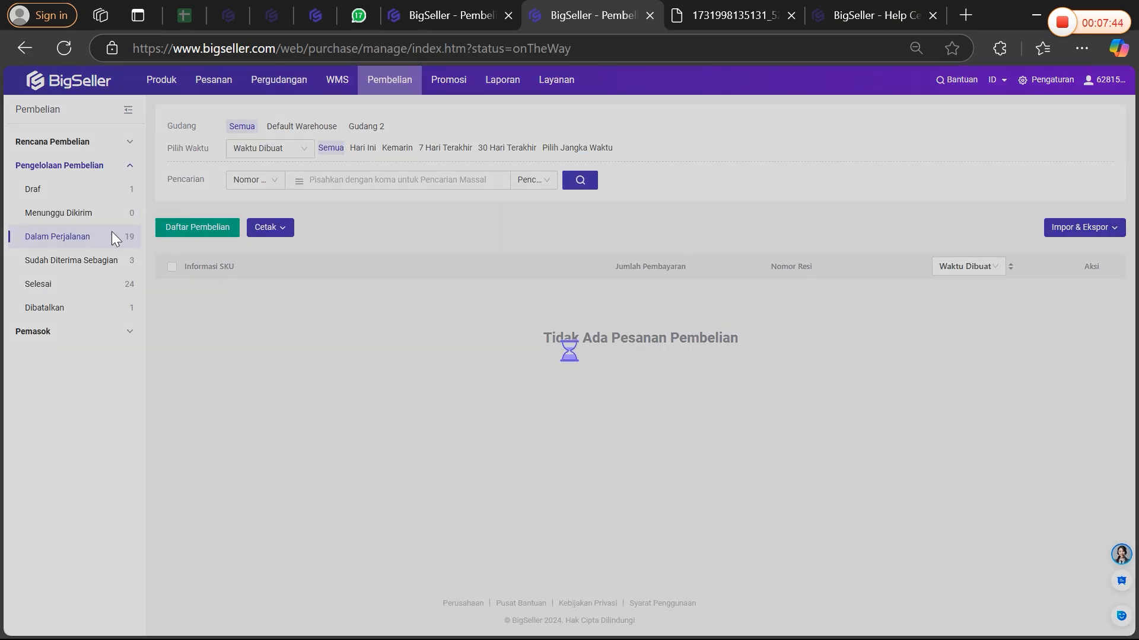
- Return to the warehouse stock details and check the JTO item's Dalam Perjalanan and Tersedia stock
mouse_move(274, 83)
click(289, 303)
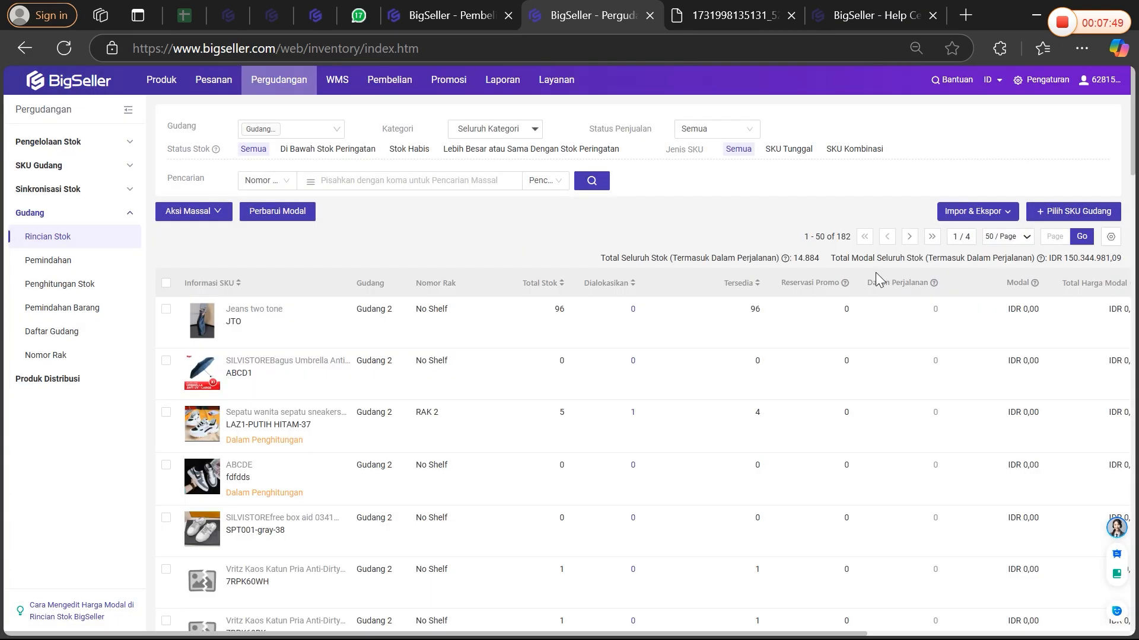
drag(876, 278, 924, 283)
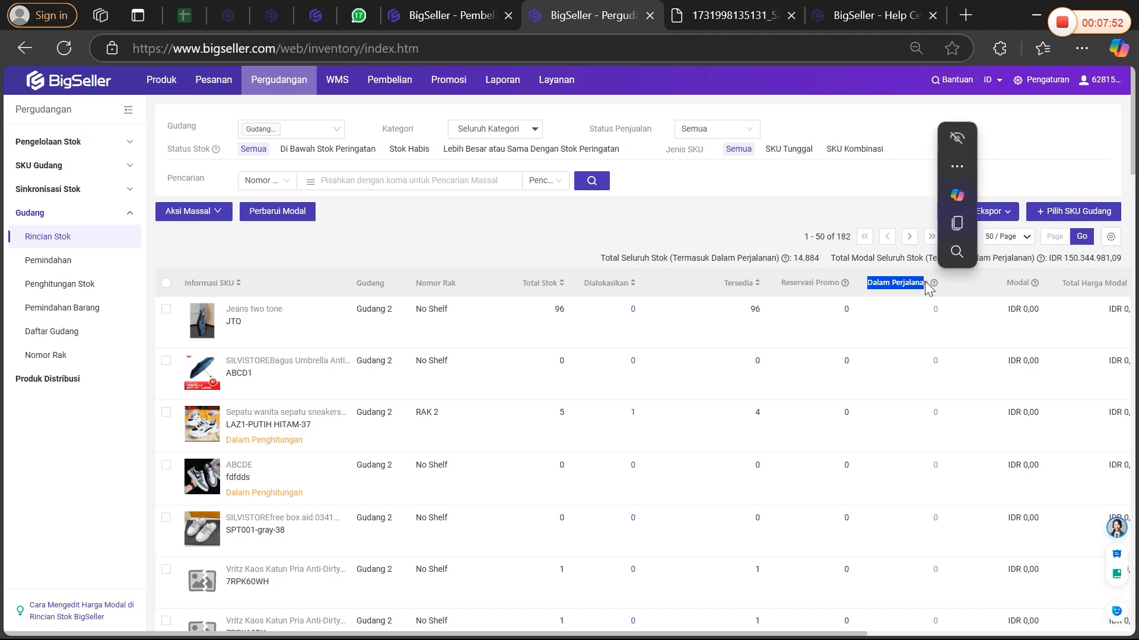
click(939, 317)
double_click(936, 309)
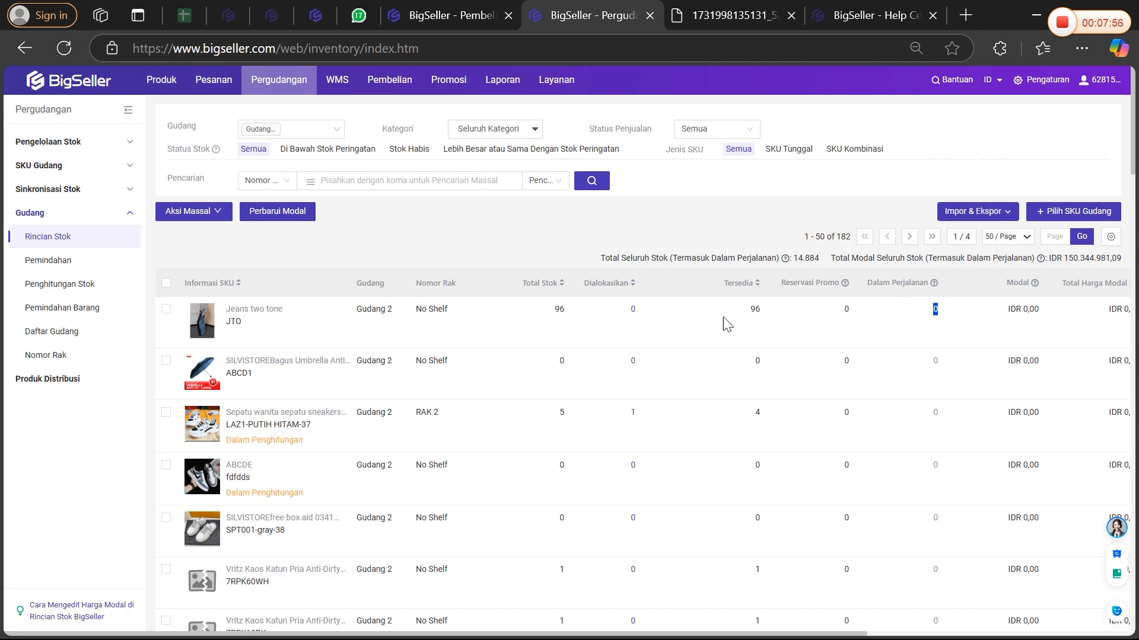
double_click(744, 309)
- Select the two newest Selesai purchases, generate their purchase order printout with Cetak Pesanan Pembelian, and review both documents
mouse_move(456, 88)
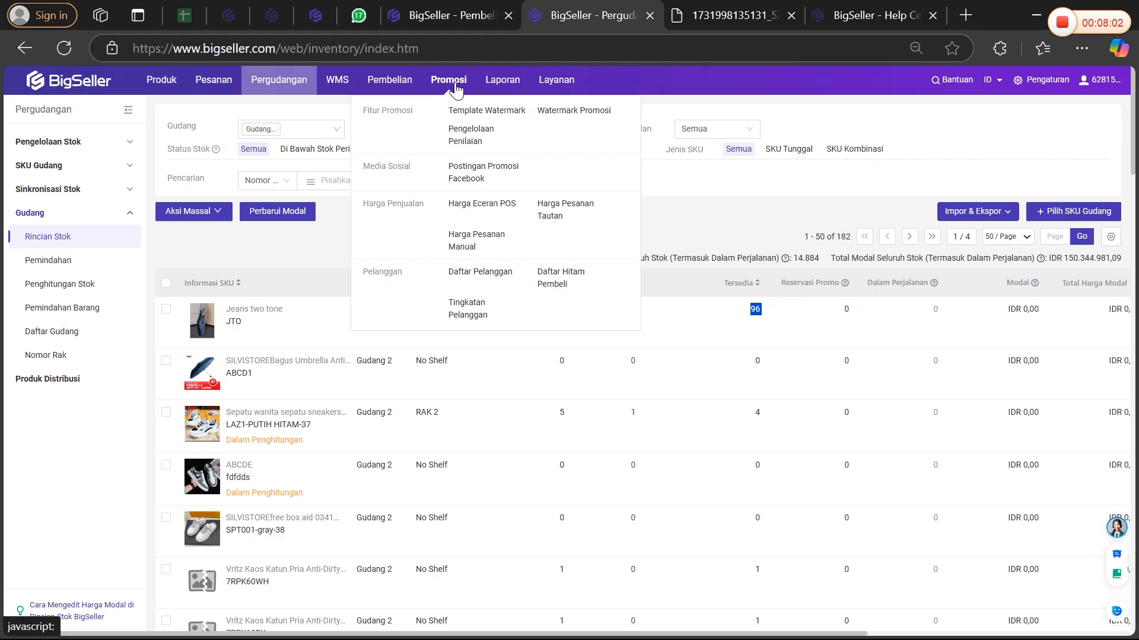
mouse_move(380, 101)
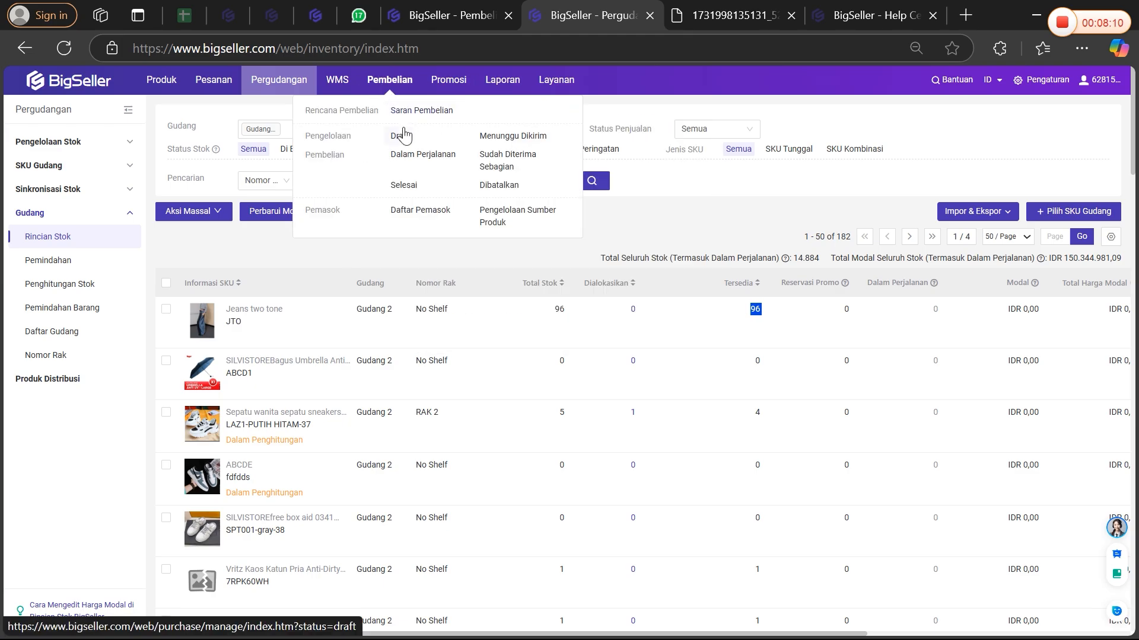
click(411, 187)
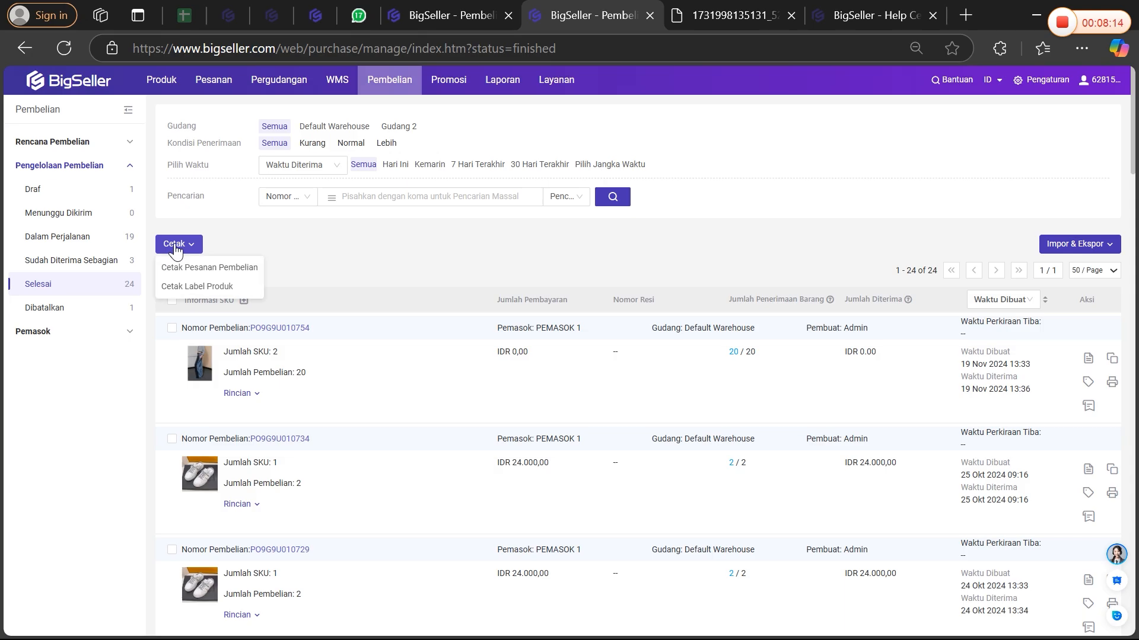
click(172, 330)
click(172, 469)
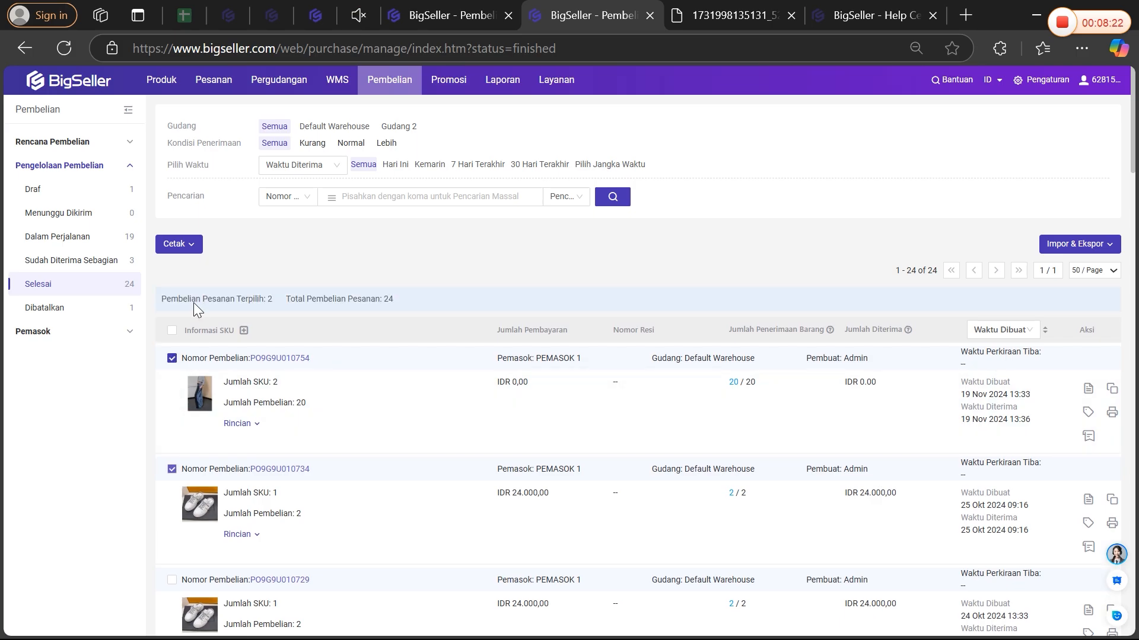
mouse_move(172, 249)
click(204, 271)
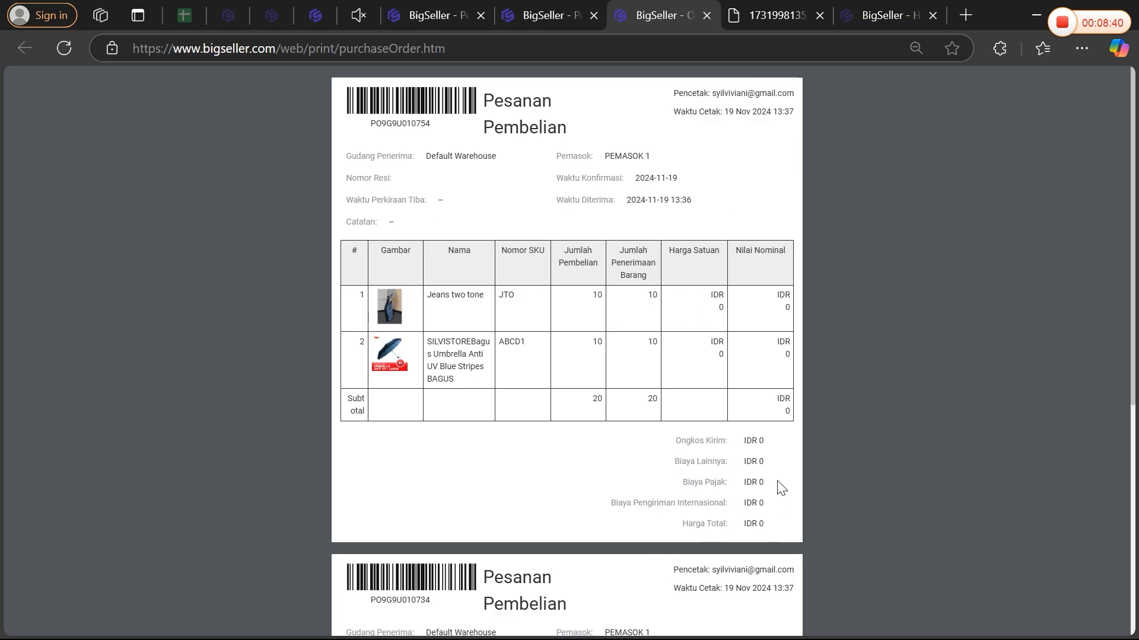
scroll(490, 546, down, 5)
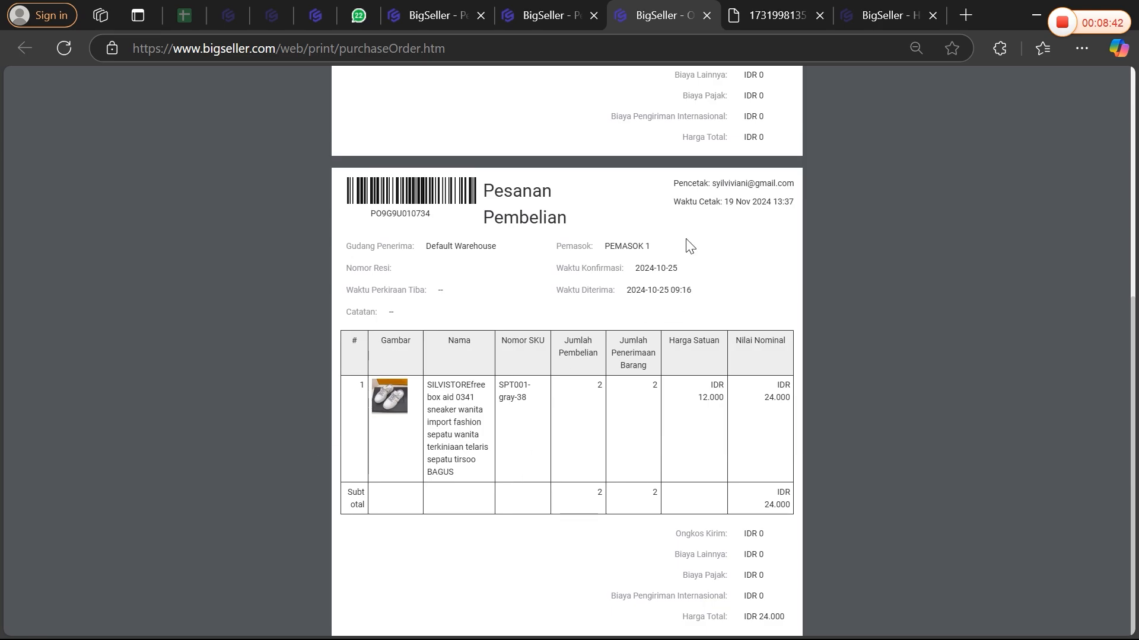
scroll(771, 237, up, 5)
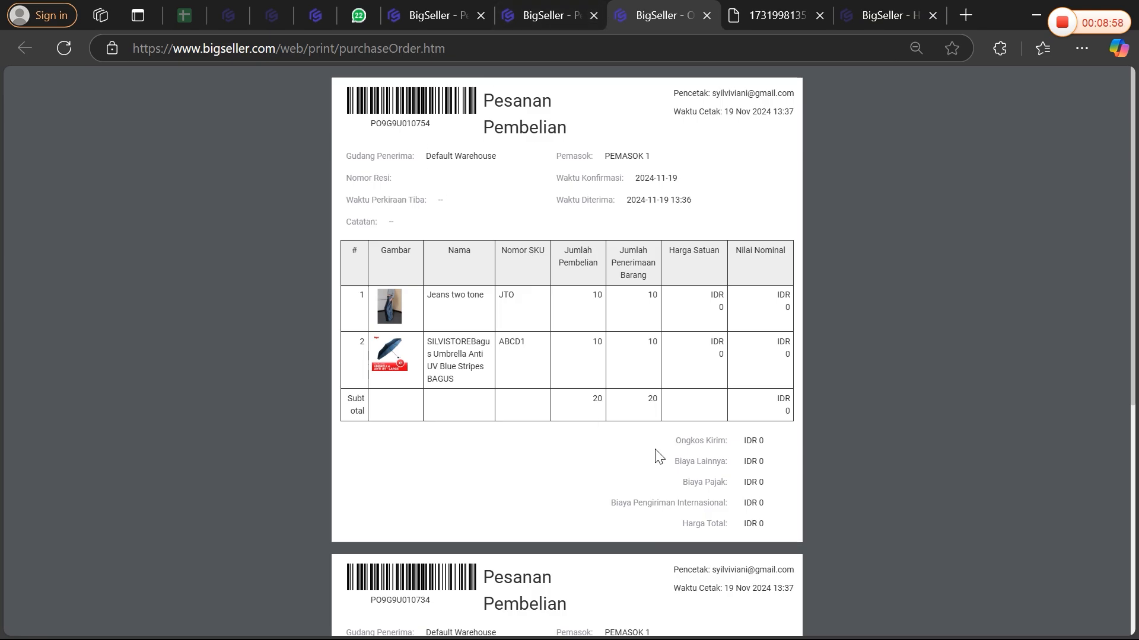
- Return to the purchases page, open the Selesai list, and review the orders' supplier, warehouse and creator details
click(432, 15)
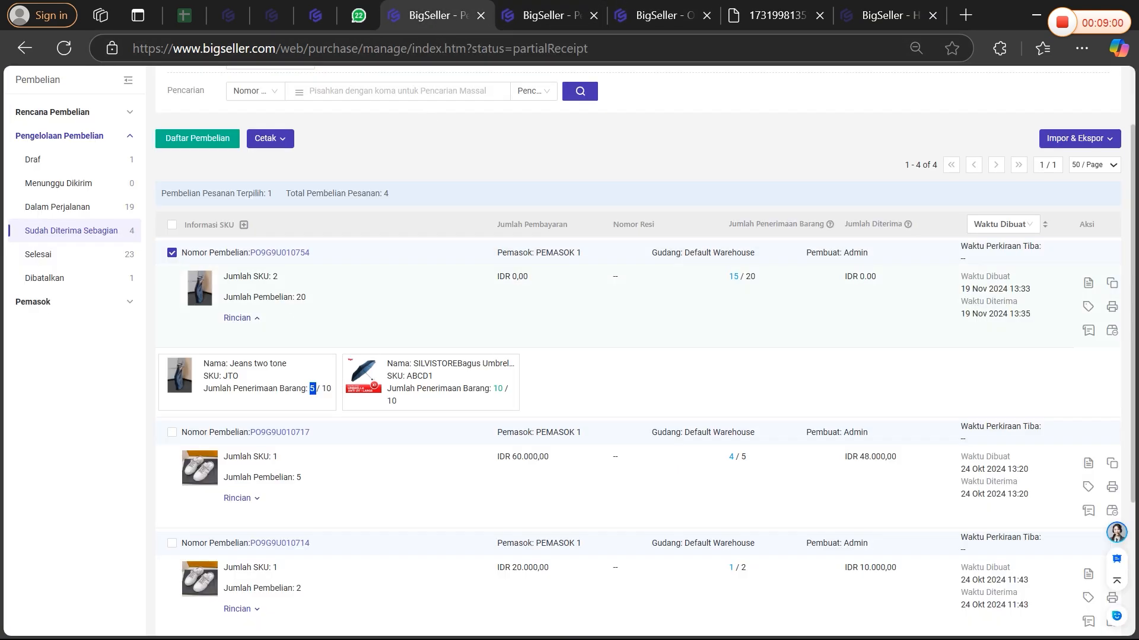
click(32, 257)
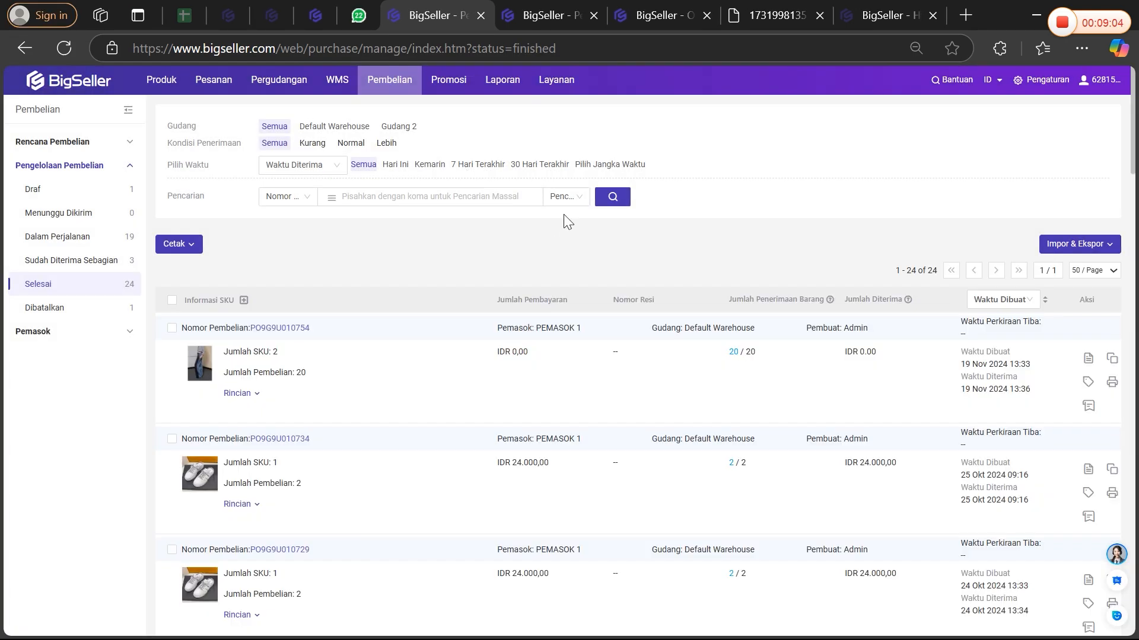
scroll(401, 287, down, 20)
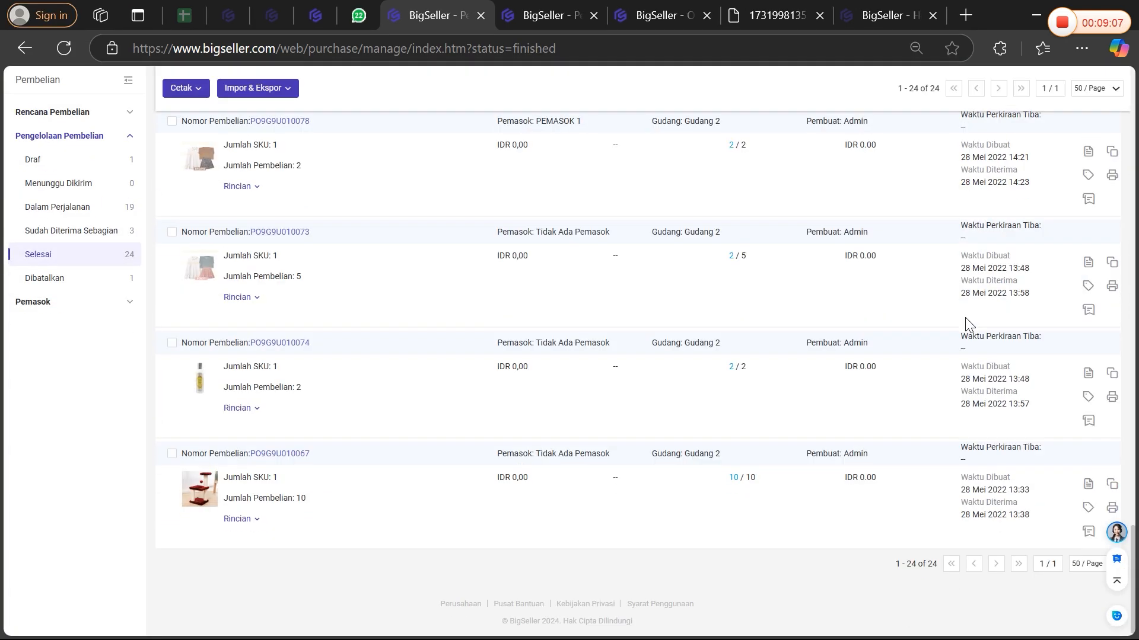
scroll(666, 356, up, 20)
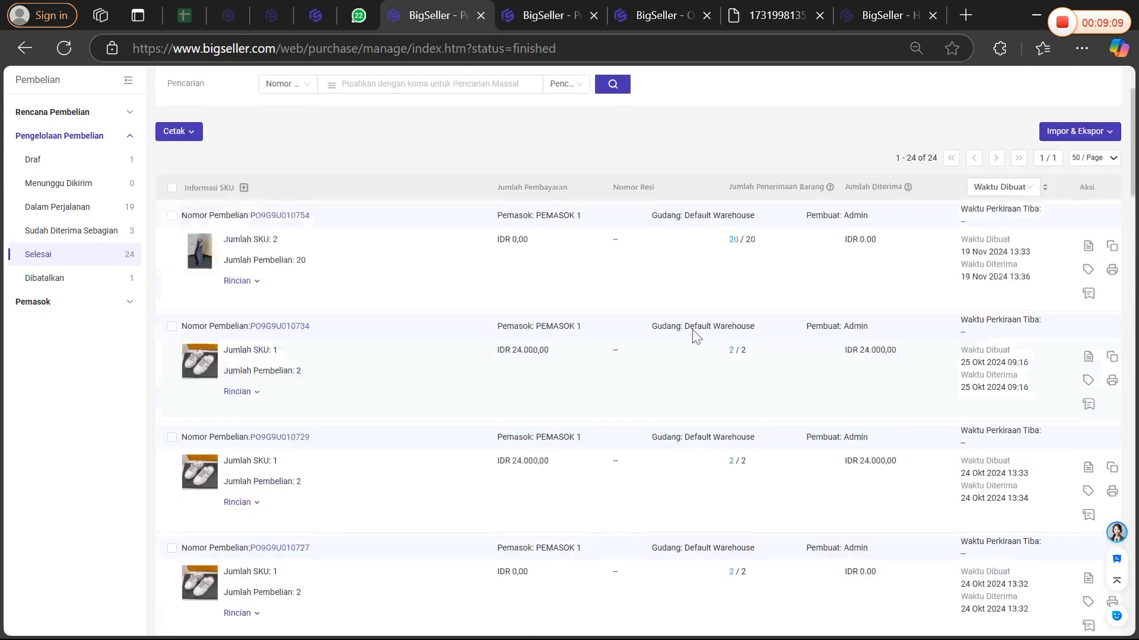
drag(535, 217, 580, 218)
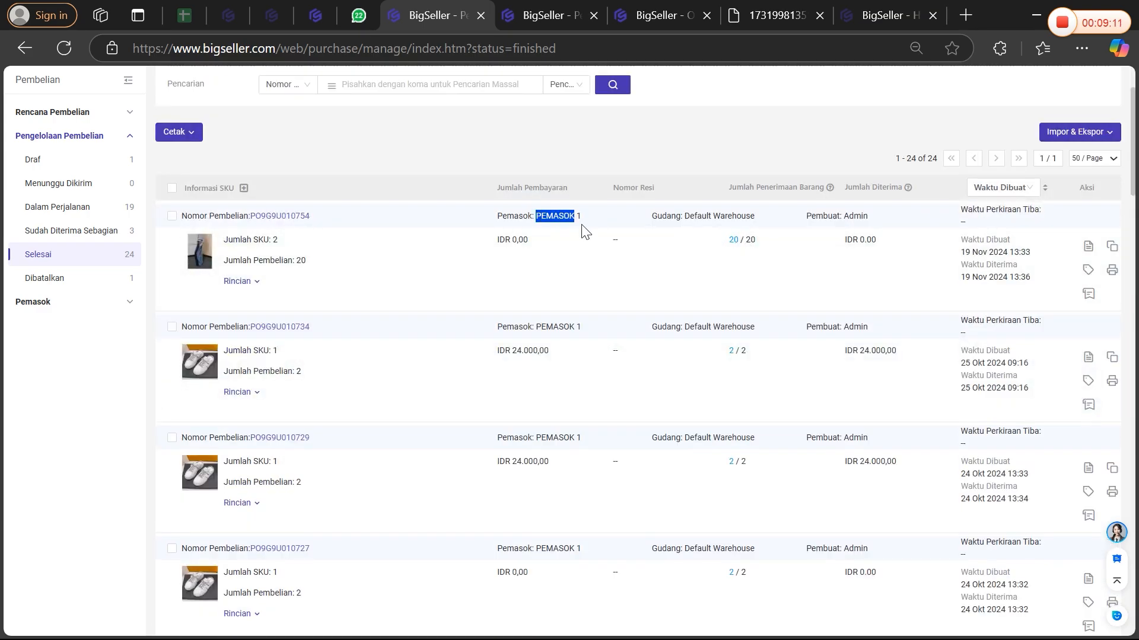
scroll(461, 279, up, 1)
scroll(465, 279, up, 2)
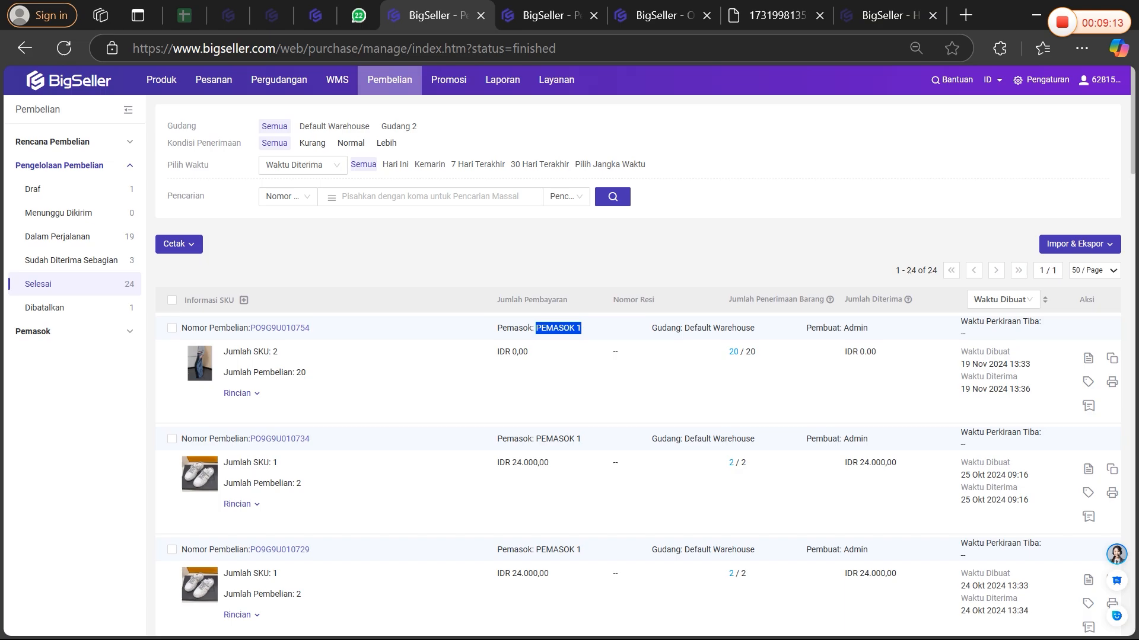
drag(535, 439, 581, 440)
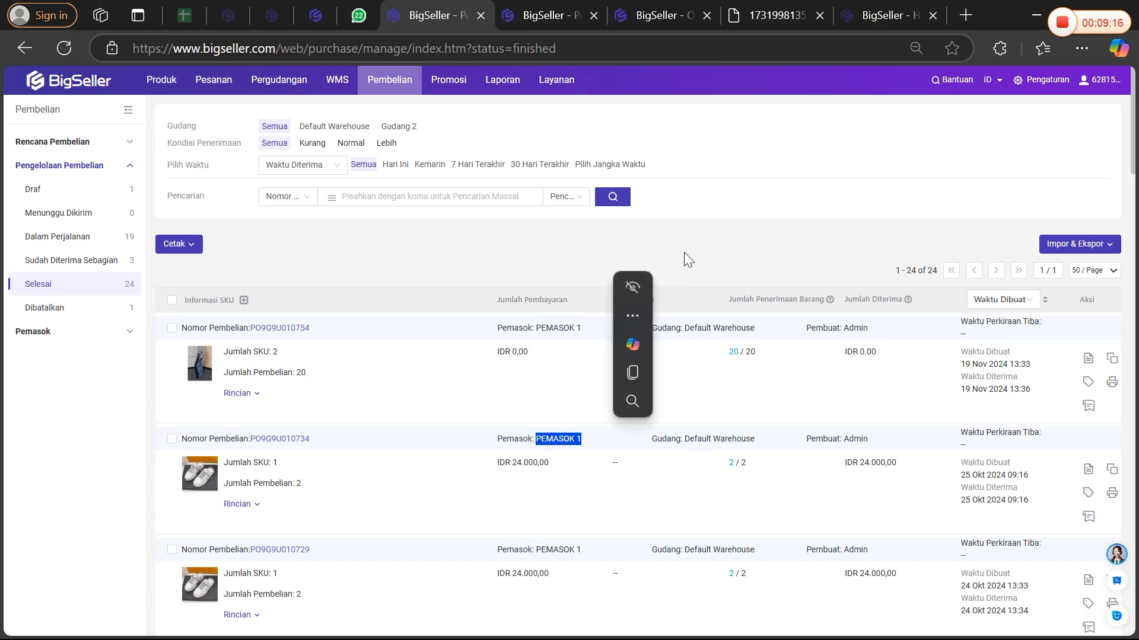
drag(685, 328, 754, 328)
drag(843, 328, 871, 327)
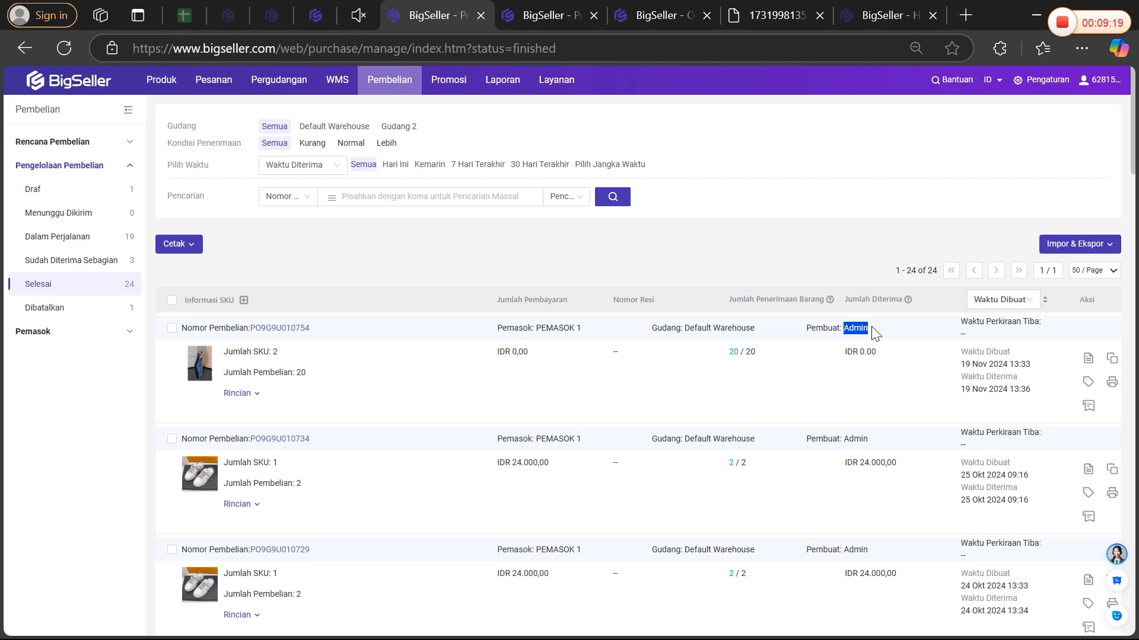
click(852, 448)
- Open the Hubungi Kami support contact options
click(1117, 554)
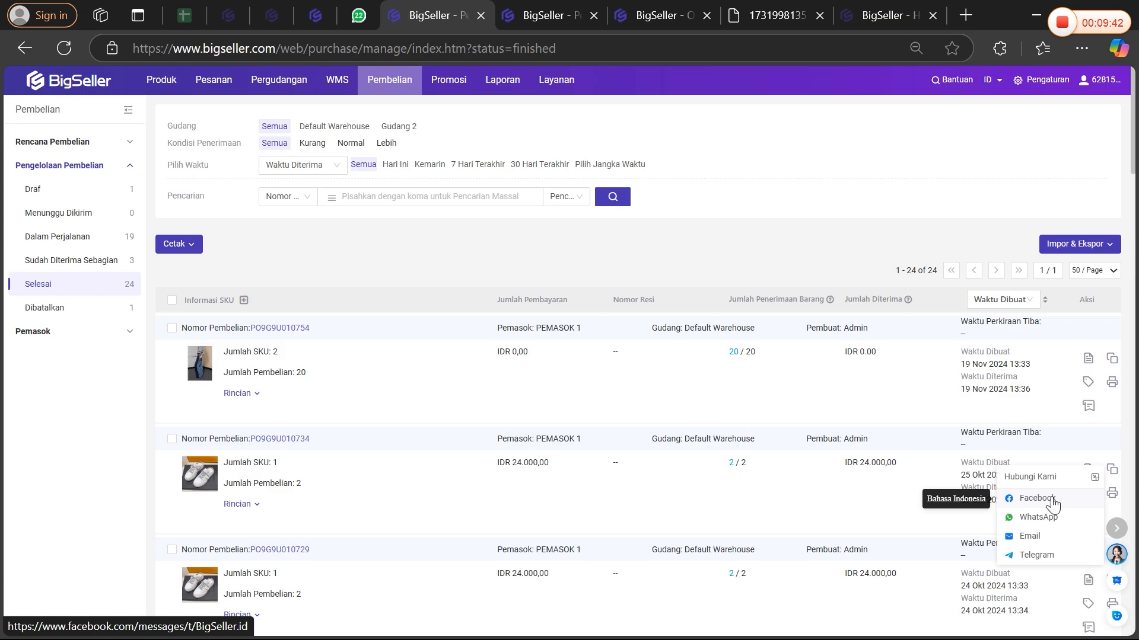